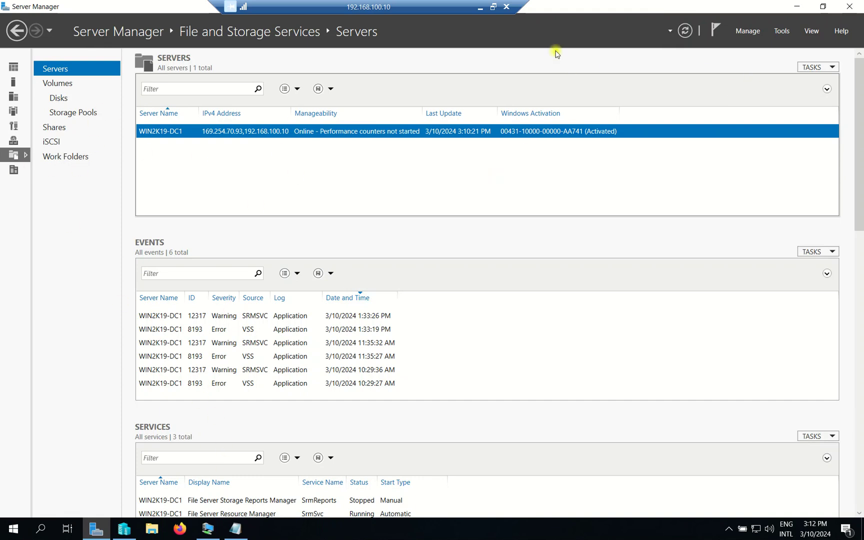
- Check Server Manager's Manage menu, then open the Tools list of administrative tools
{"action": "left_click", "coordinate": [749, 32]}
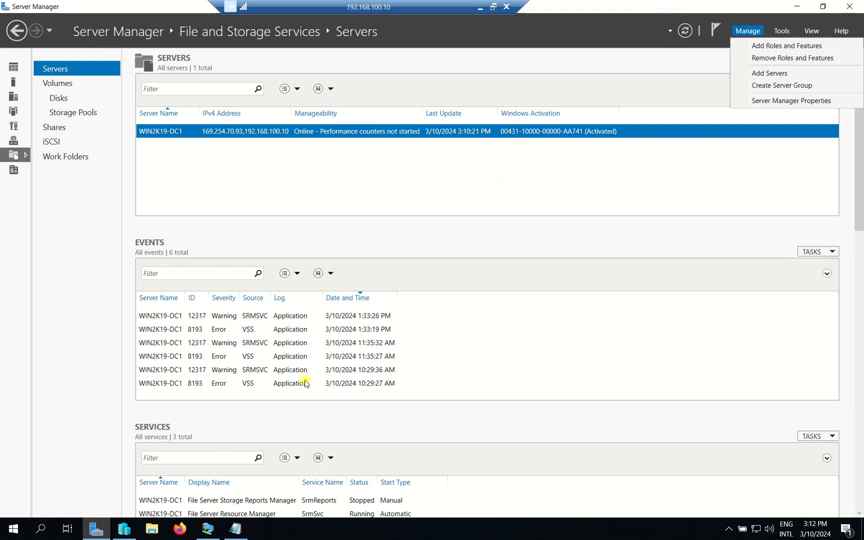
{"action": "left_click", "coordinate": [782, 30]}
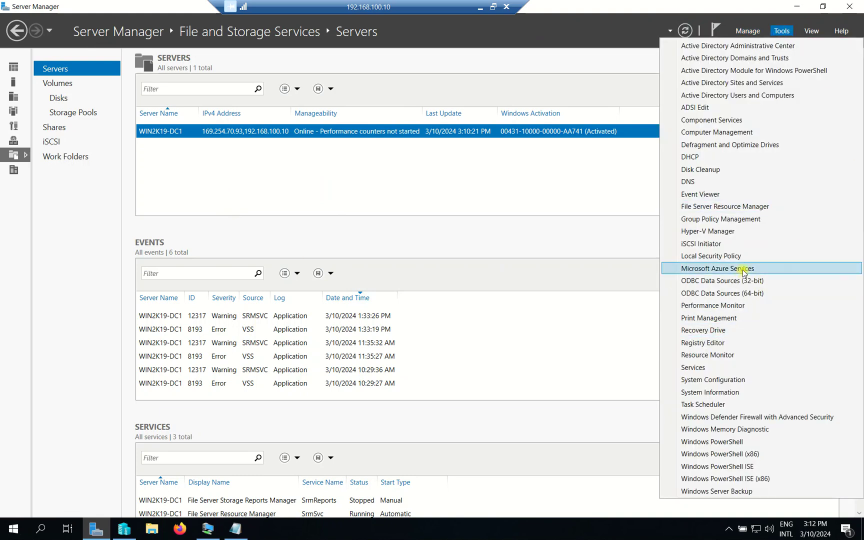
- Launch Group Policy Management, expand TechIT, and view the Finance, HR and IT Department OUs
{"action": "left_click", "coordinate": [732, 217]}
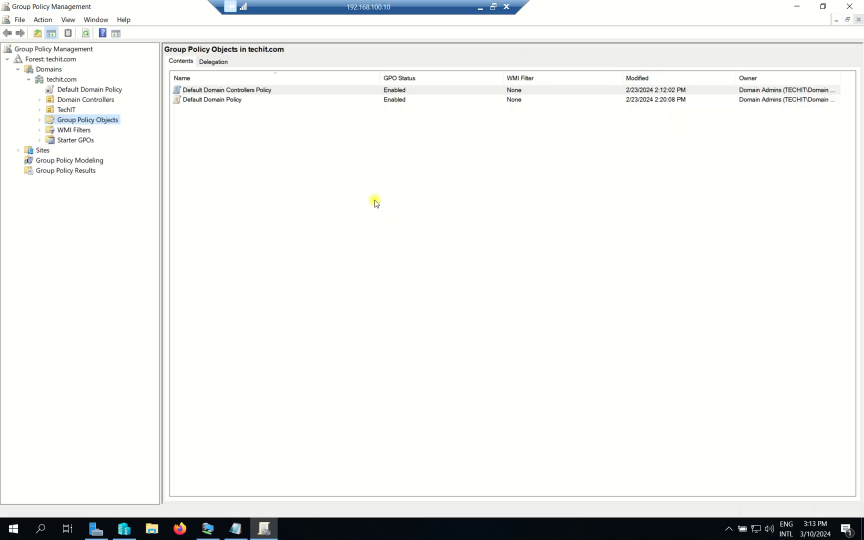
{"action": "left_click", "coordinate": [62, 110]}
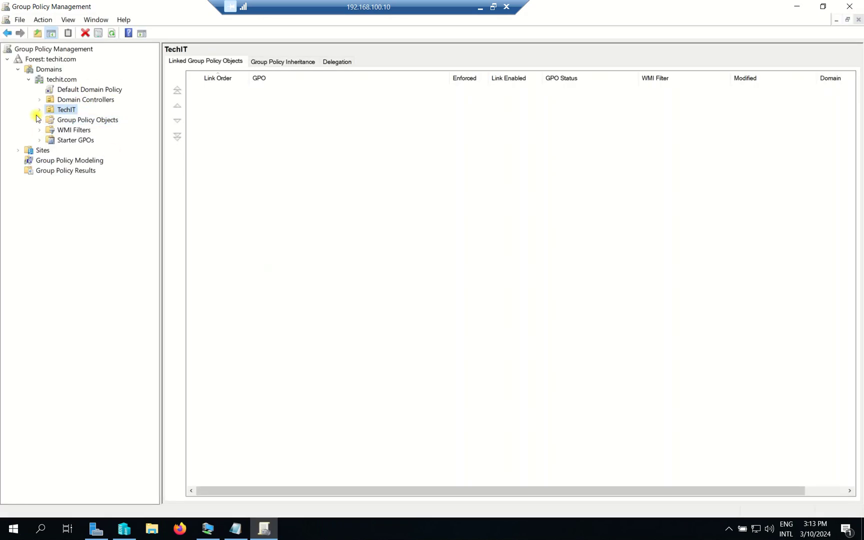
{"action": "left_click", "coordinate": [40, 110]}
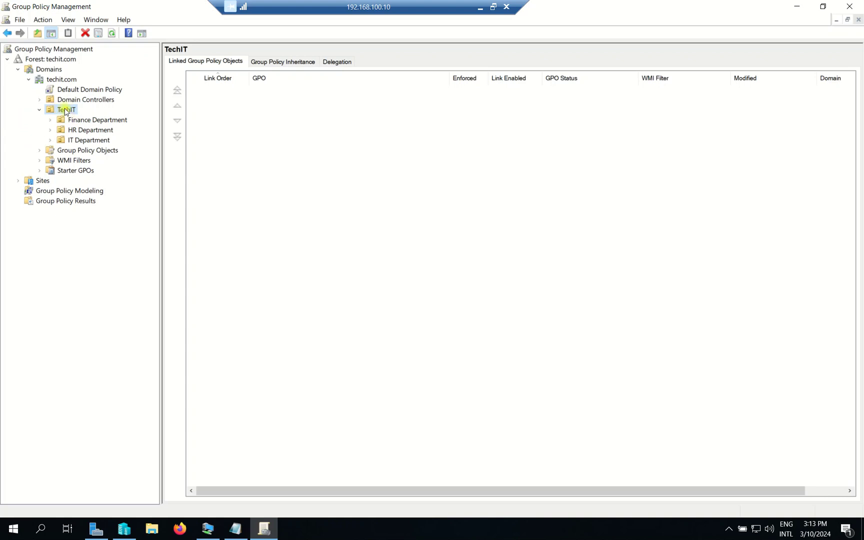
{"action": "left_click", "coordinate": [102, 120]}
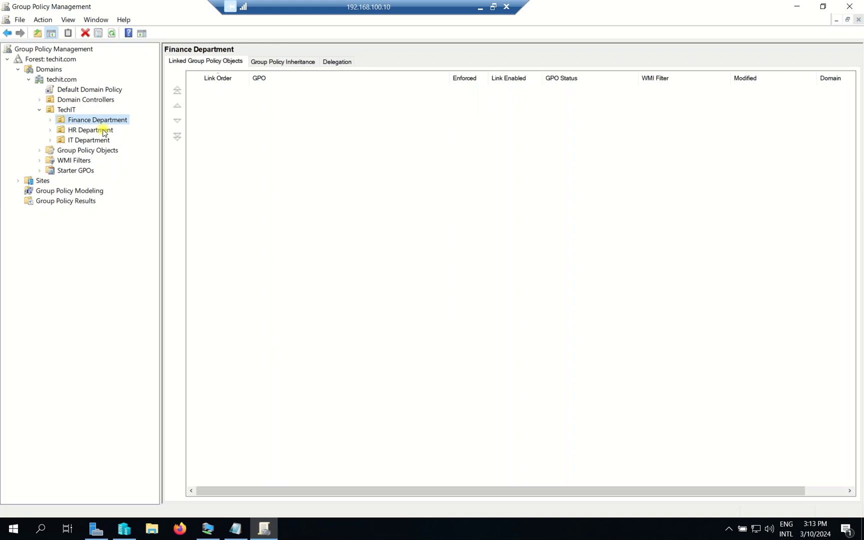
{"action": "left_click", "coordinate": [101, 130]}
{"action": "left_click", "coordinate": [103, 141]}
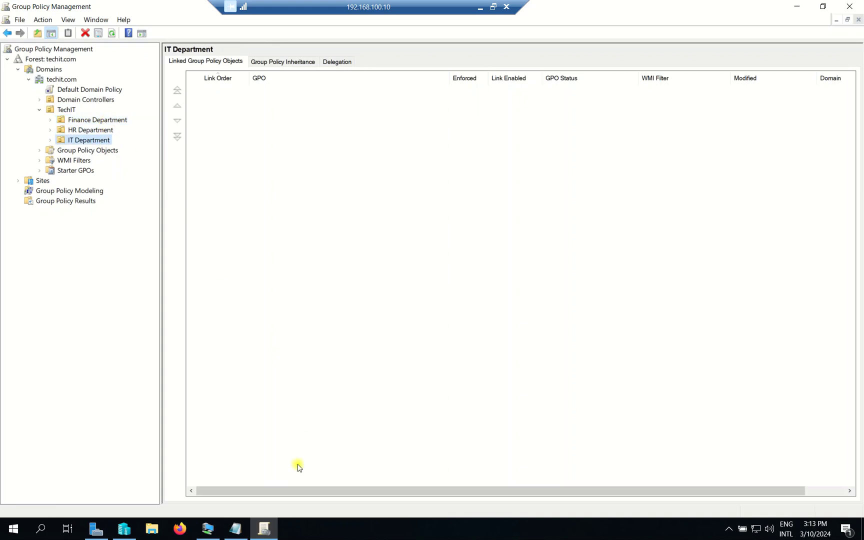
- Review the Share notes, highlighting the Payroll, security group, G-Recruitment and Public lines
{"action": "left_click", "coordinate": [240, 528]}
{"action": "left_click_drag", "start_coordinate": [247, 102], "coordinate": [401, 120]}
{"action": "left_click_drag", "start_coordinate": [318, 169], "coordinate": [383, 178]}
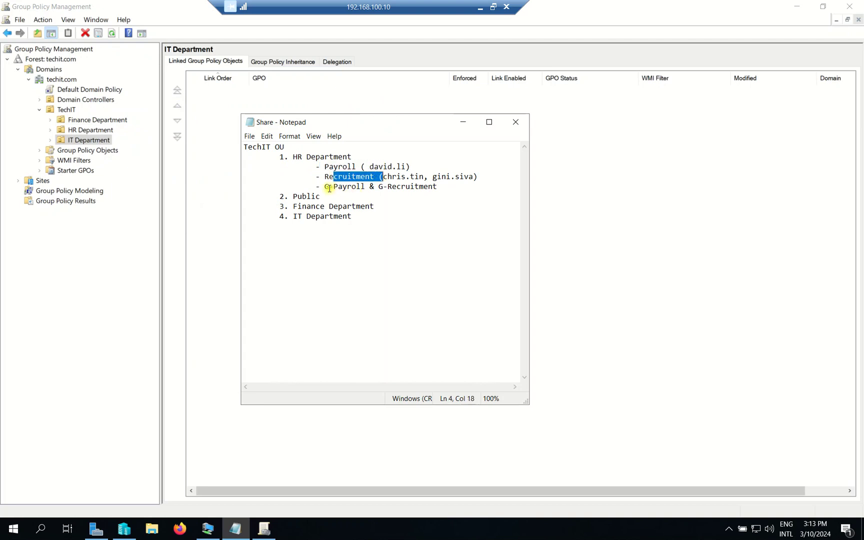
{"action": "left_click_drag", "start_coordinate": [325, 186], "coordinate": [364, 187]}
{"action": "left_click_drag", "start_coordinate": [438, 186], "coordinate": [286, 154]}
{"action": "left_click_drag", "start_coordinate": [324, 197], "coordinate": [282, 196]}
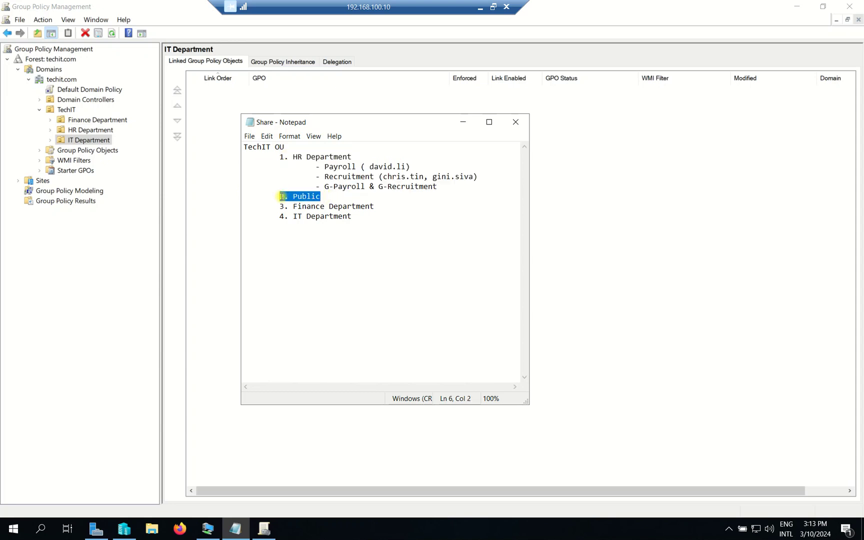
{"action": "left_click", "coordinate": [462, 122]}
- On the Win10 client VM, confirm This PC shows no mapped drives
{"action": "left_click", "coordinate": [208, 525]}
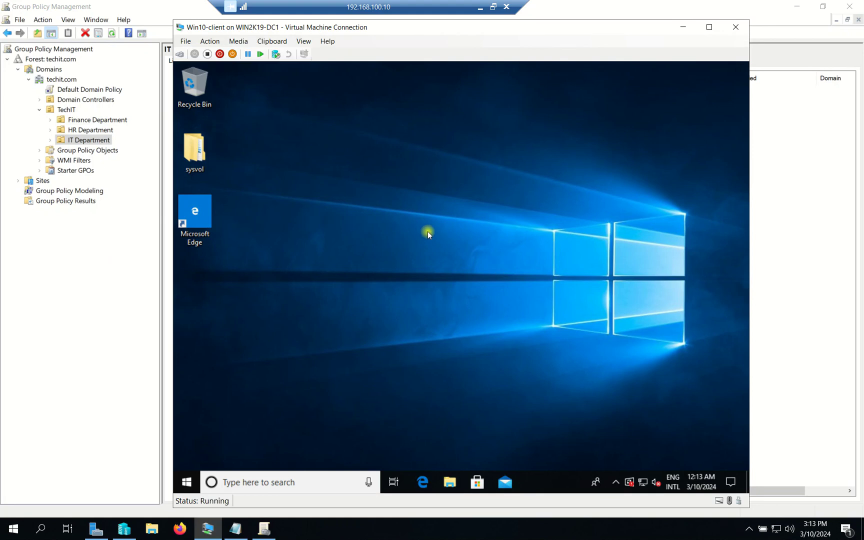
{"action": "left_click", "coordinate": [448, 481]}
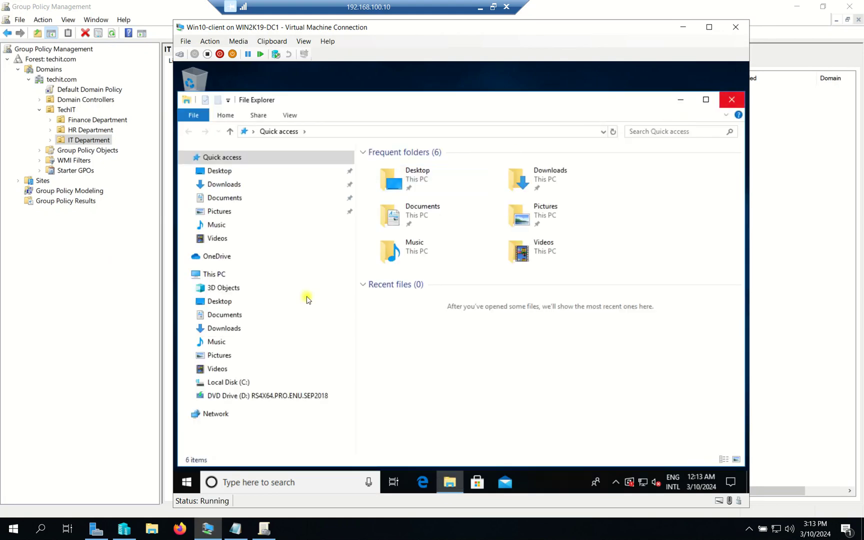
{"action": "left_click", "coordinate": [221, 270]}
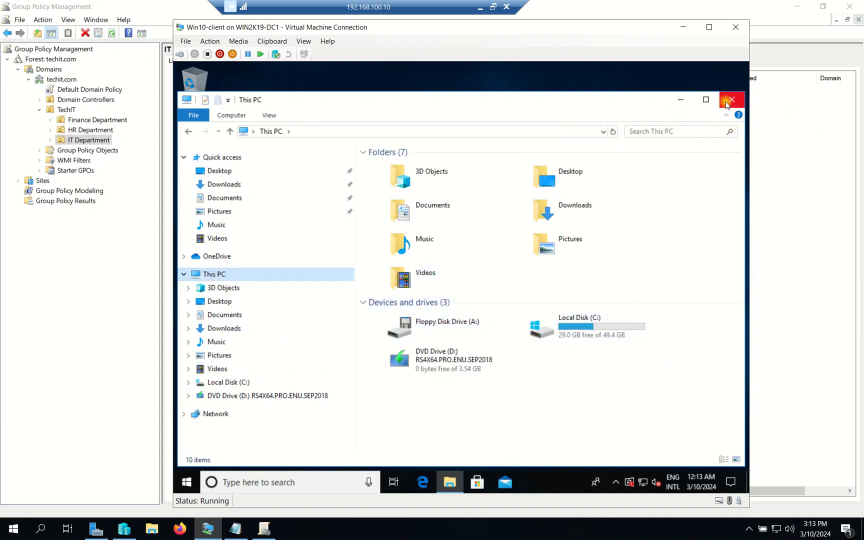
{"action": "left_click", "coordinate": [726, 104]}
- Browse \\WIN2K19-DC1 and inspect the Public, Payroll and HR Department share options
{"action": "key", "text": "super+r"}
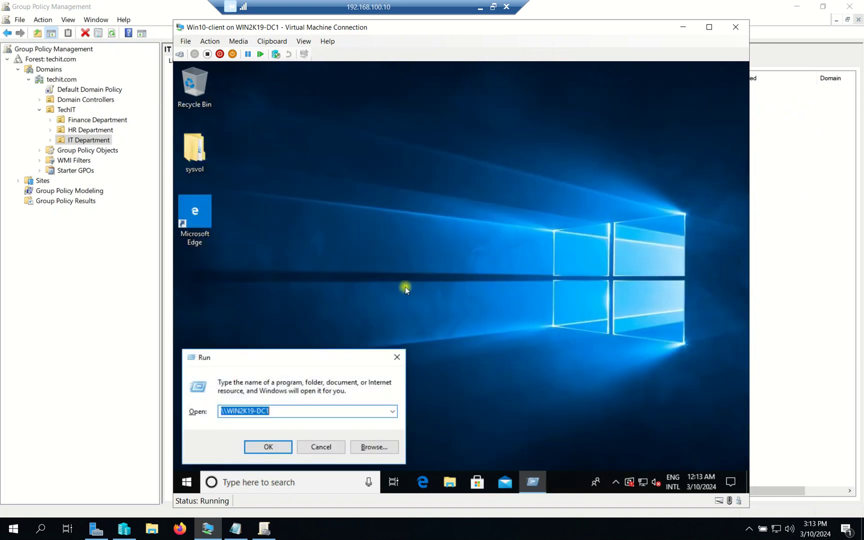
{"action": "key", "text": "Return"}
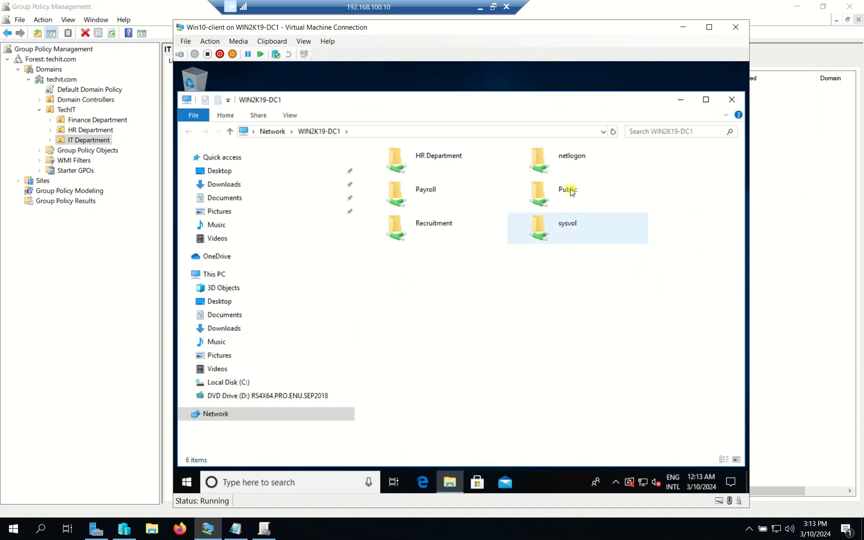
{"action": "left_click", "coordinate": [569, 189]}
{"action": "right_click", "coordinate": [570, 189]}
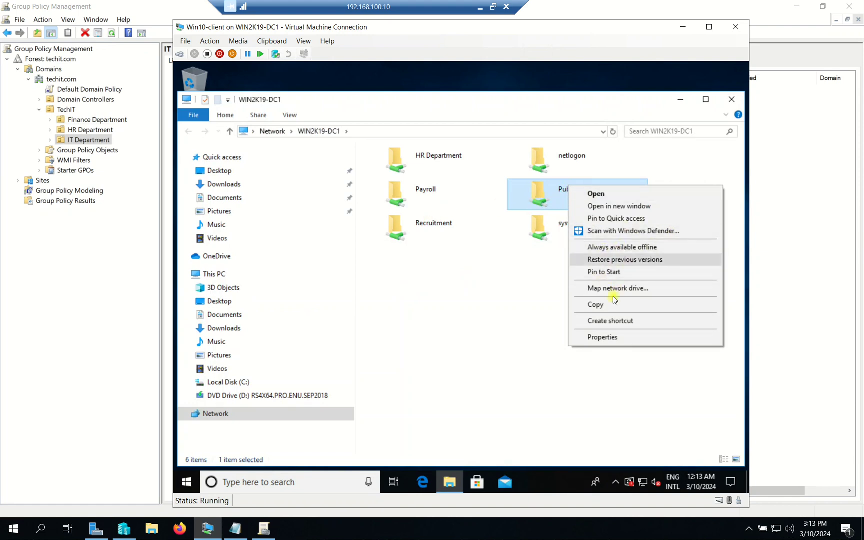
{"action": "left_click", "coordinate": [421, 188]}
{"action": "right_click", "coordinate": [423, 190]}
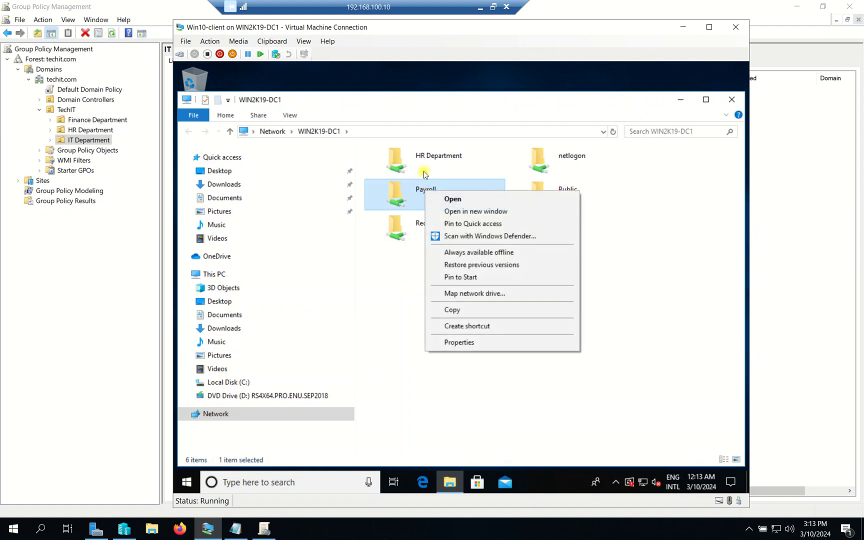
{"action": "left_click", "coordinate": [428, 159]}
{"action": "right_click", "coordinate": [428, 160]}
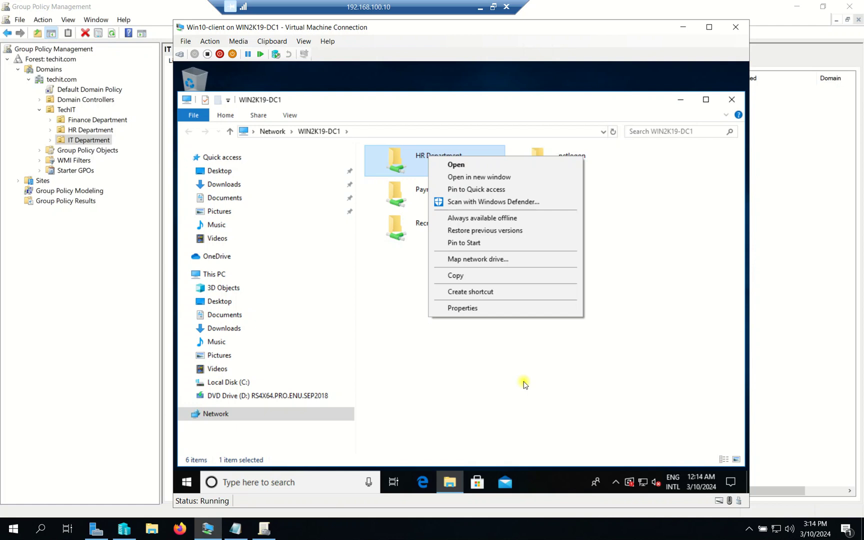
{"action": "left_click", "coordinate": [533, 389]}
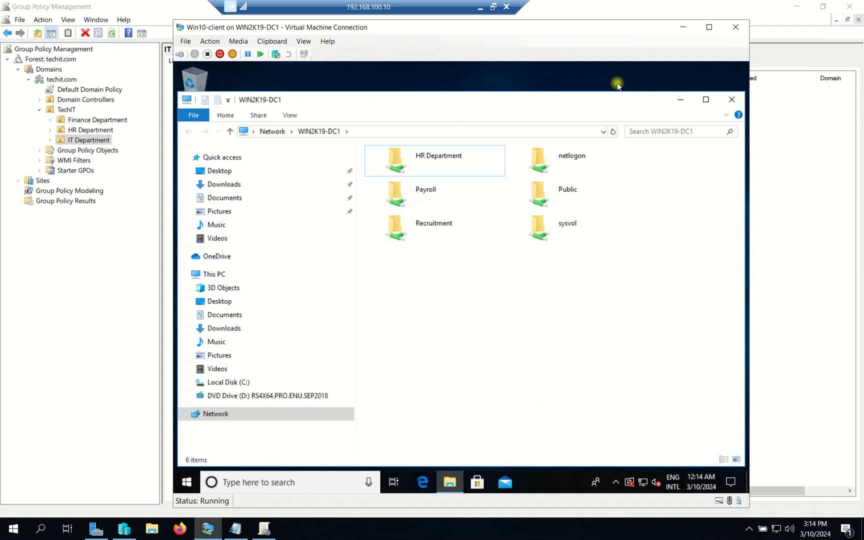
{"action": "left_click", "coordinate": [737, 103]}
- Create a GPO named GPO-HR linked to the HR Department OU, with no starter GPO
{"action": "left_click", "coordinate": [682, 27]}
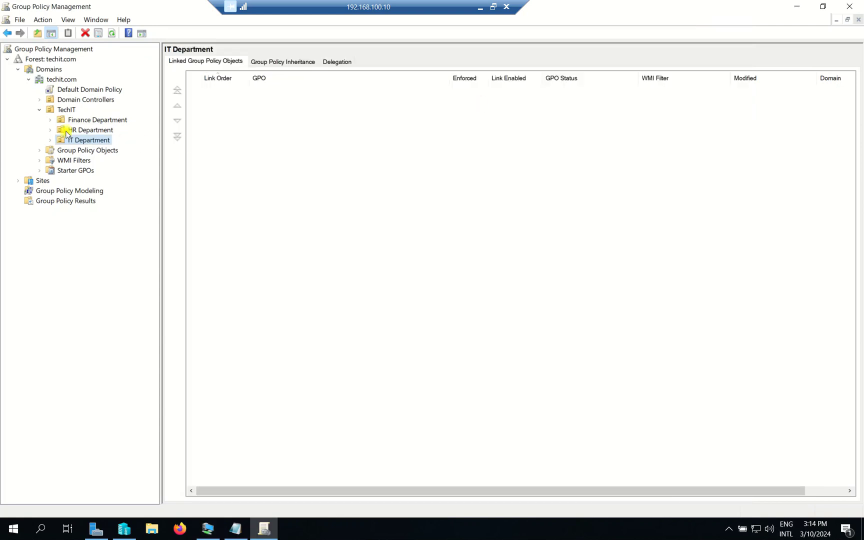
{"action": "left_click", "coordinate": [85, 131]}
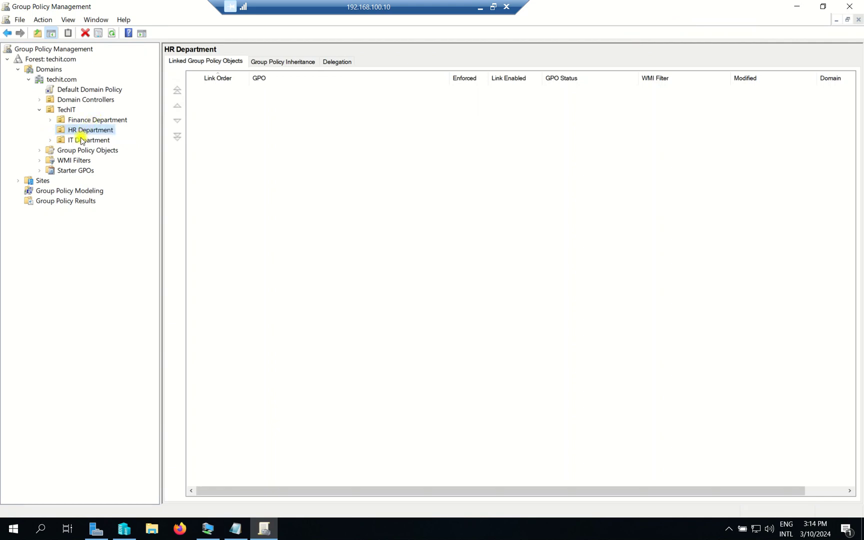
{"action": "left_click", "coordinate": [66, 110]}
{"action": "left_click", "coordinate": [85, 131]}
{"action": "right_click", "coordinate": [86, 133]}
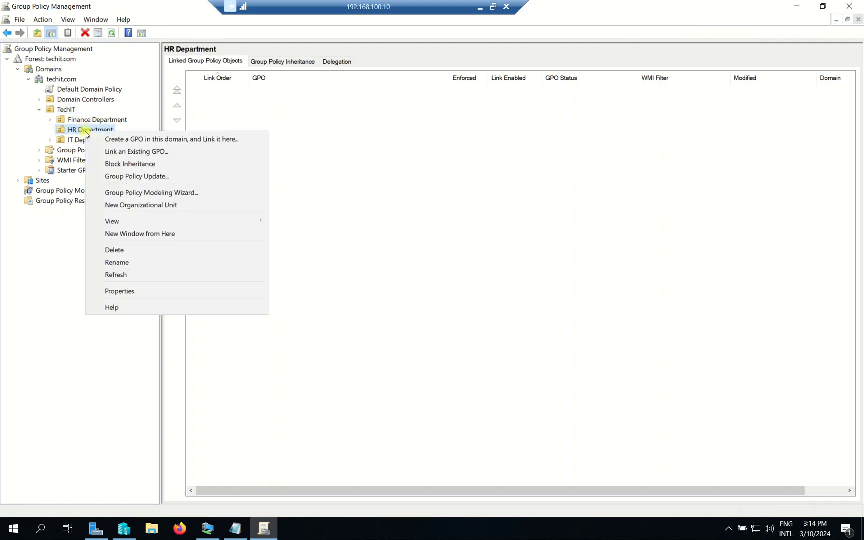
{"action": "left_click", "coordinate": [146, 142]}
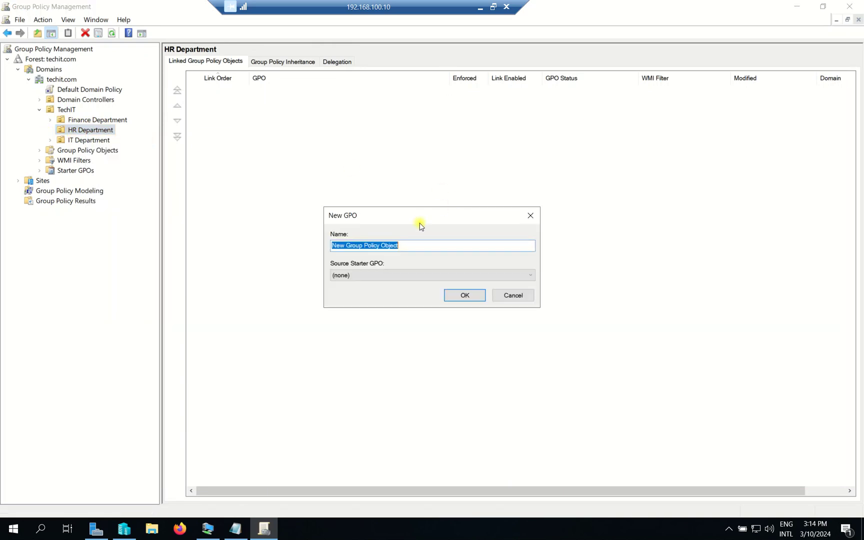
{"action": "type", "text": "GPO-HR"}
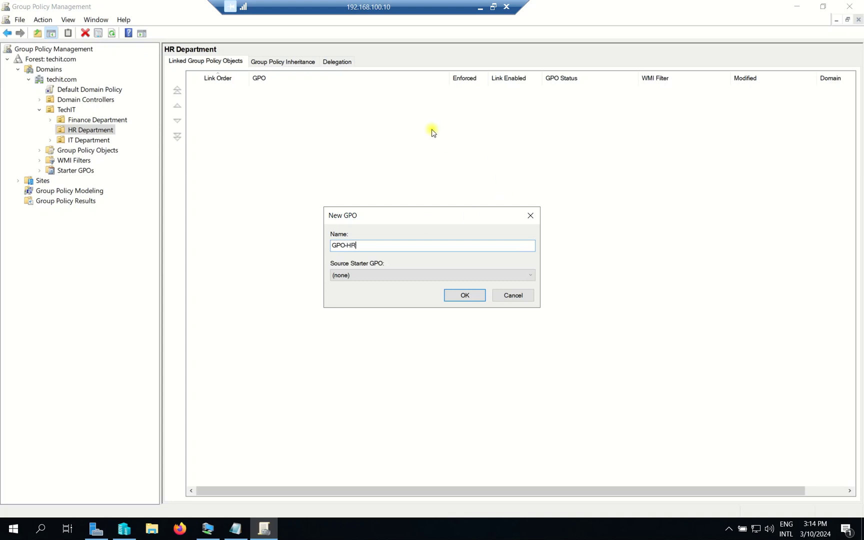
{"action": "left_click", "coordinate": [383, 276]}
{"action": "left_click", "coordinate": [382, 276]}
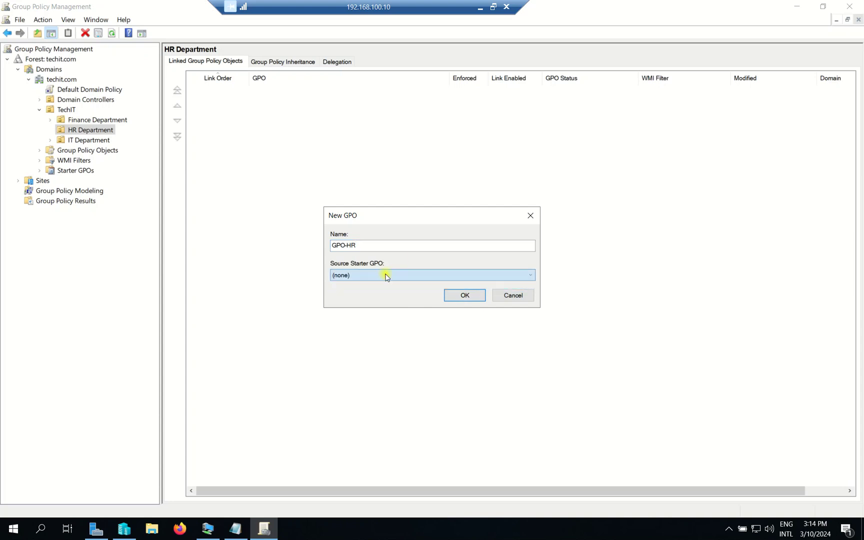
- Confirm creation of GPO-HR and open it for editing
{"action": "left_click", "coordinate": [476, 297]}
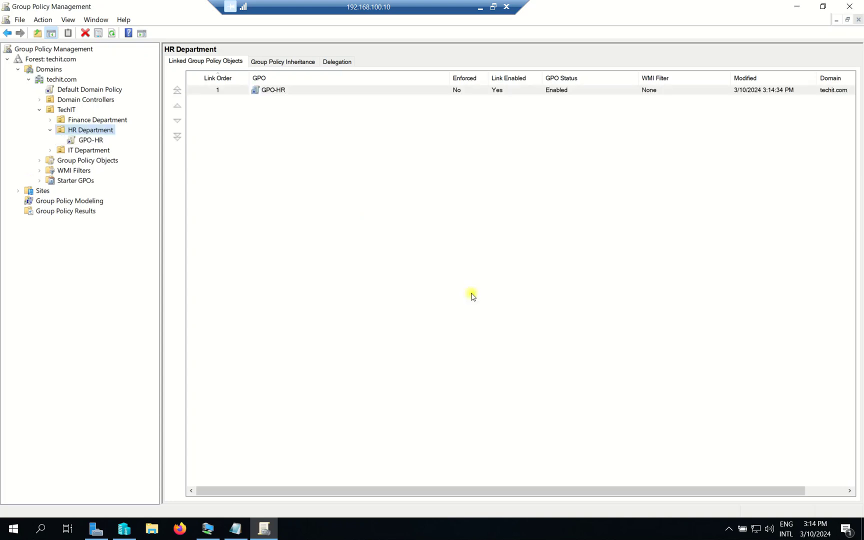
{"action": "right_click", "coordinate": [91, 142]}
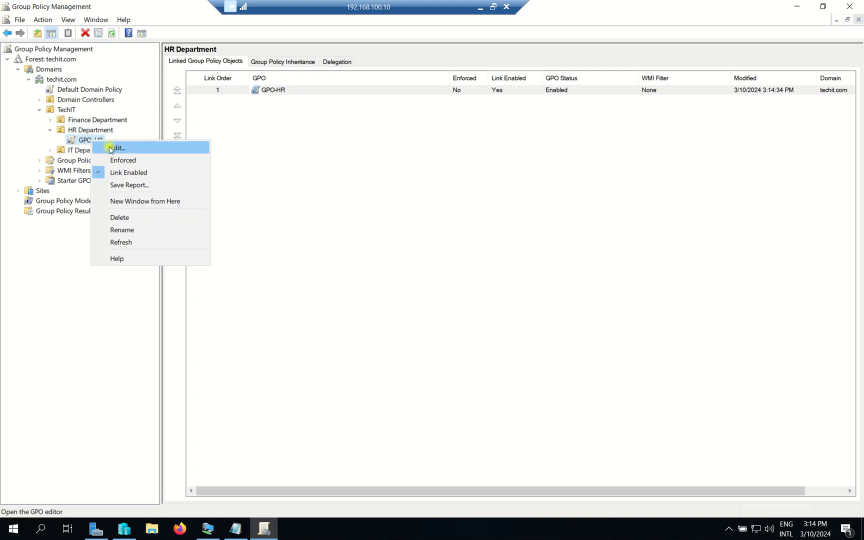
{"action": "left_click", "coordinate": [111, 149]}
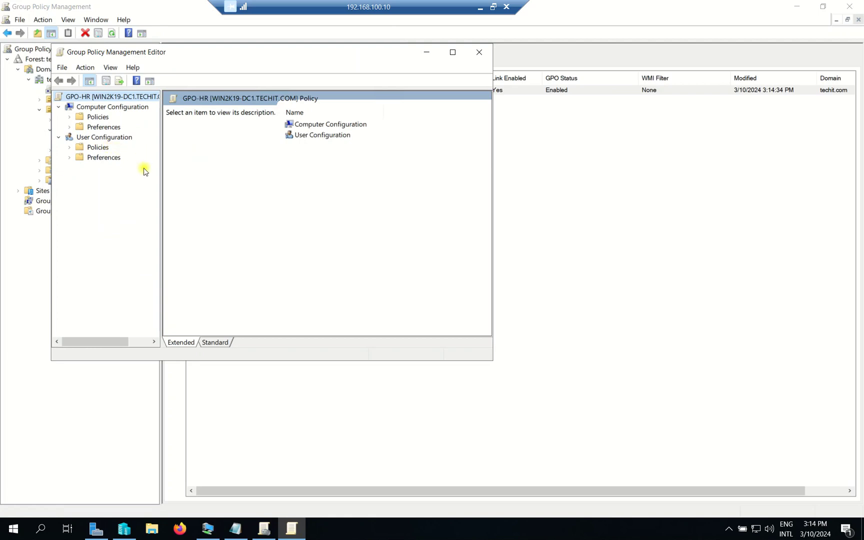
- Under User Configuration > Preferences > Windows Settings, add a new Mapped Drive to Drive Maps
{"action": "left_click", "coordinate": [103, 137]}
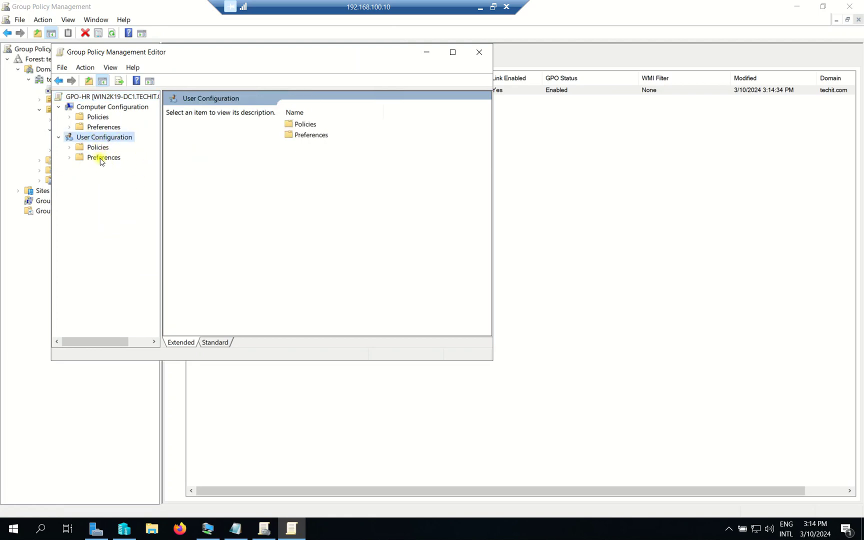
{"action": "left_click", "coordinate": [101, 158]}
{"action": "left_click", "coordinate": [70, 157]}
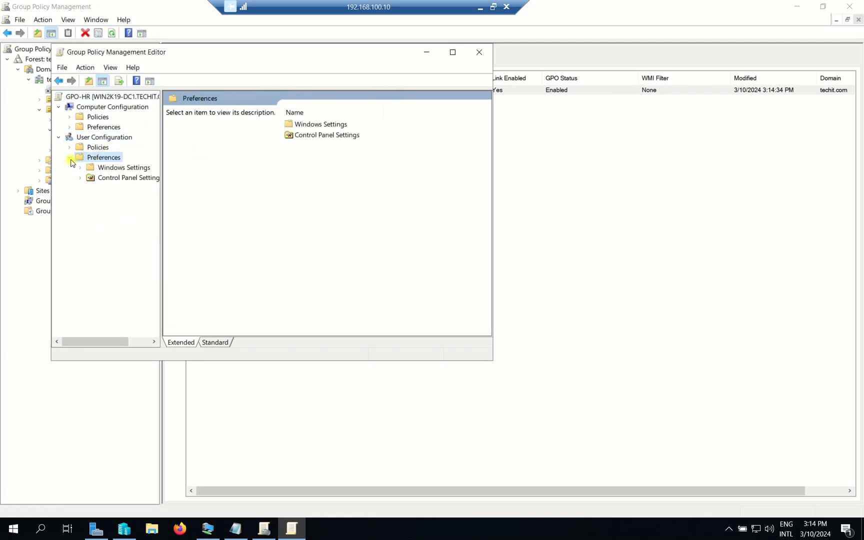
{"action": "left_click", "coordinate": [125, 170]}
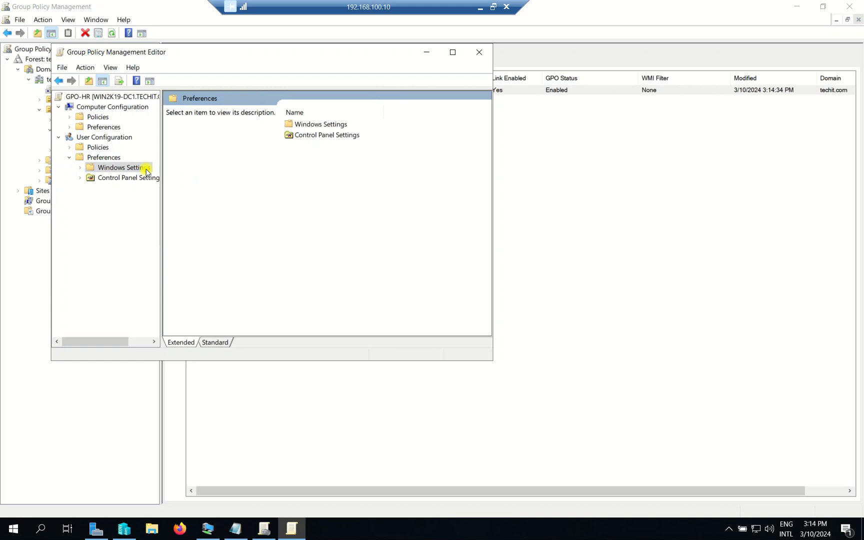
{"action": "left_click", "coordinate": [80, 169]}
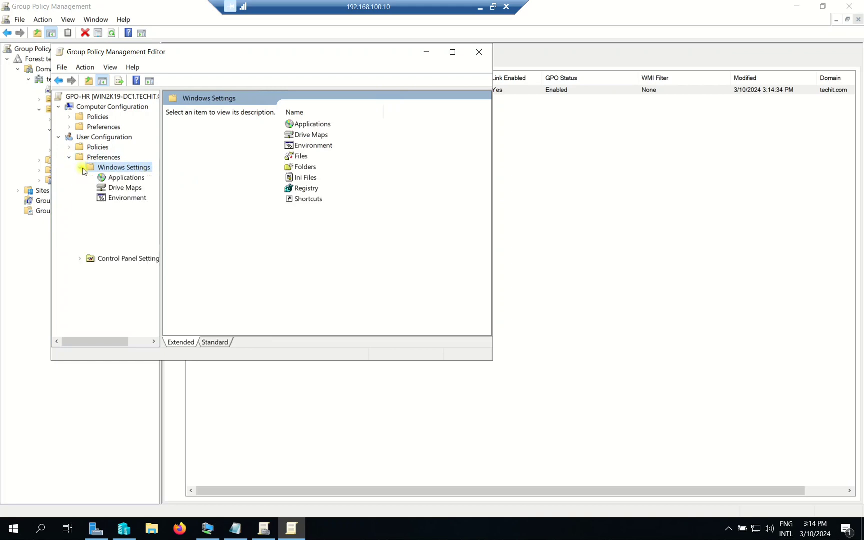
{"action": "right_click", "coordinate": [128, 188]}
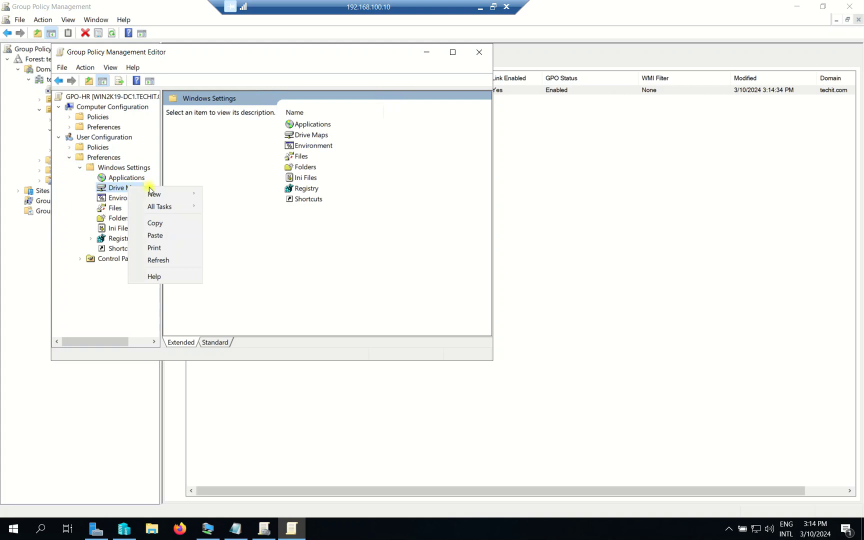
{"action": "mouse_move", "coordinate": [170, 194]}
{"action": "left_click", "coordinate": [247, 195]}
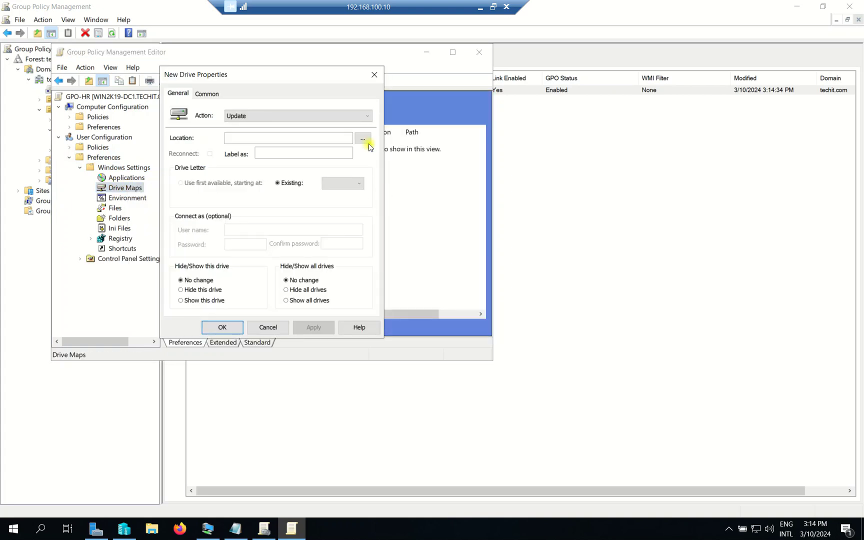
- Open File Explorer at DATA (E:) > The Msovled Tech beside the new drive dialog
{"action": "left_click_drag", "start_coordinate": [286, 71], "coordinate": [459, 73]}
{"action": "left_click", "coordinate": [432, 139]}
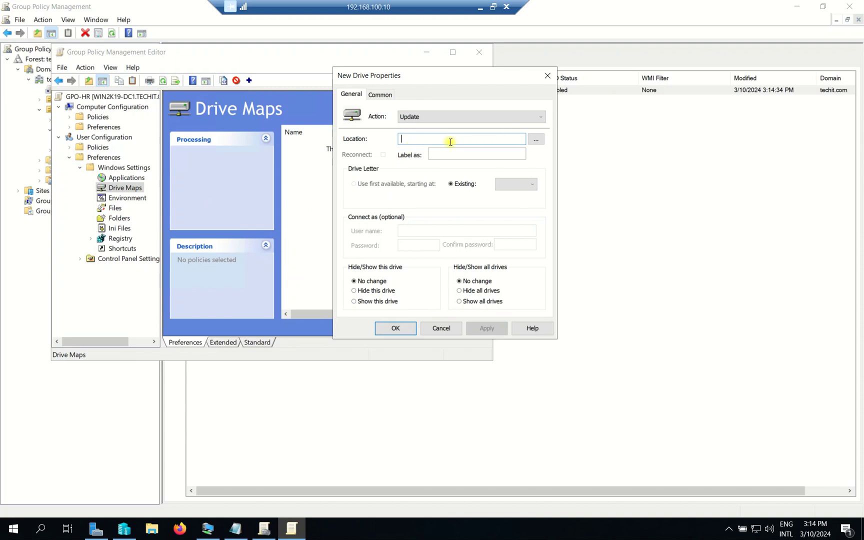
{"action": "left_click", "coordinate": [153, 528]}
{"action": "left_click", "coordinate": [48, 311]}
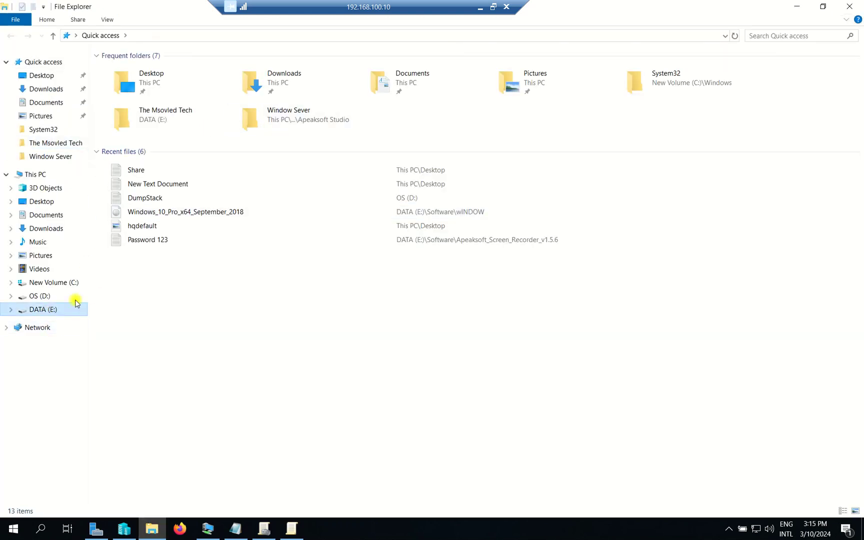
{"action": "left_click", "coordinate": [138, 180]}
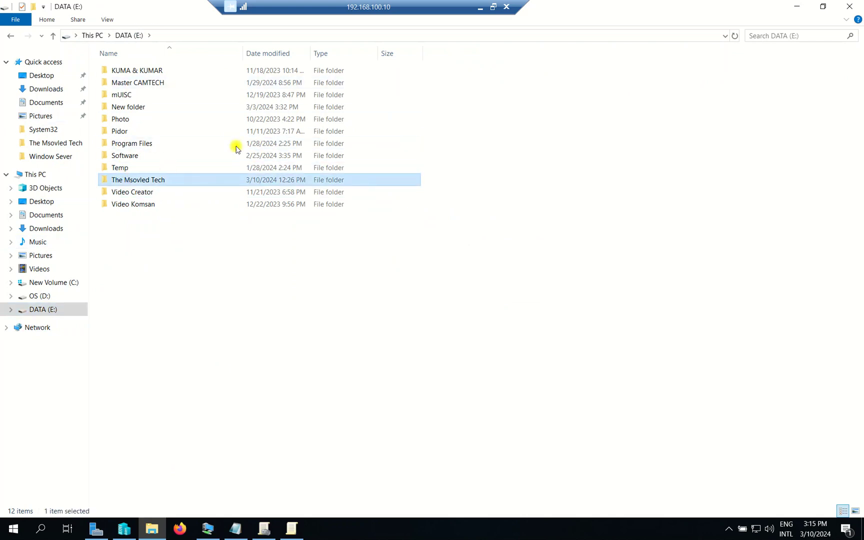
{"action": "key", "text": "Return"}
{"action": "double_click", "coordinate": [665, 10]}
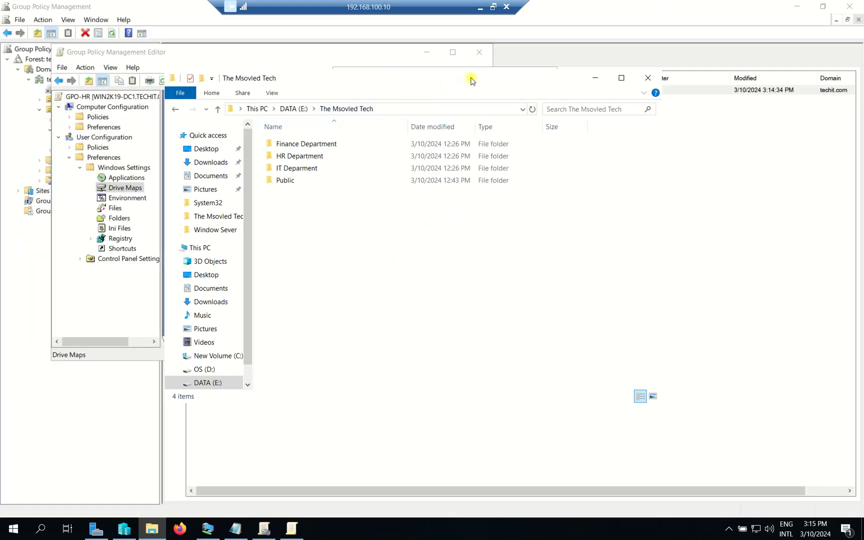
{"action": "left_click_drag", "start_coordinate": [471, 81], "coordinate": [391, 81]}
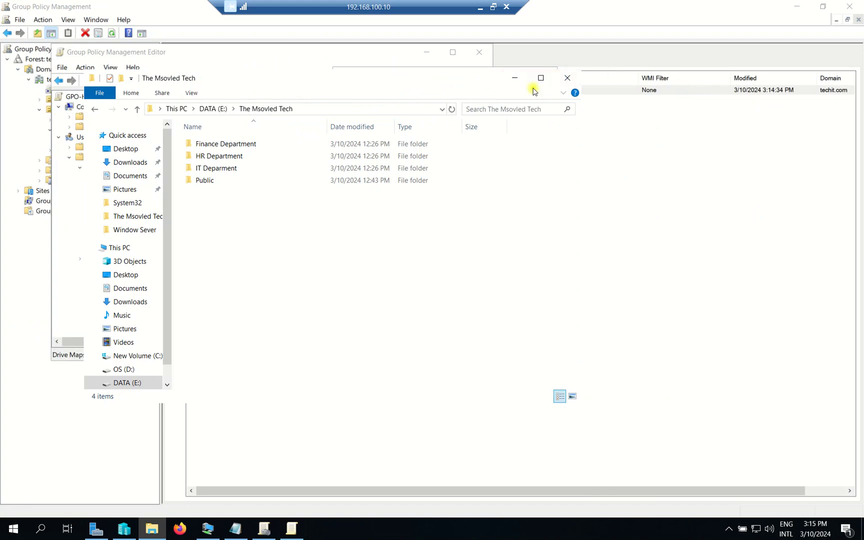
{"action": "left_click_drag", "start_coordinate": [312, 82], "coordinate": [276, 83]}
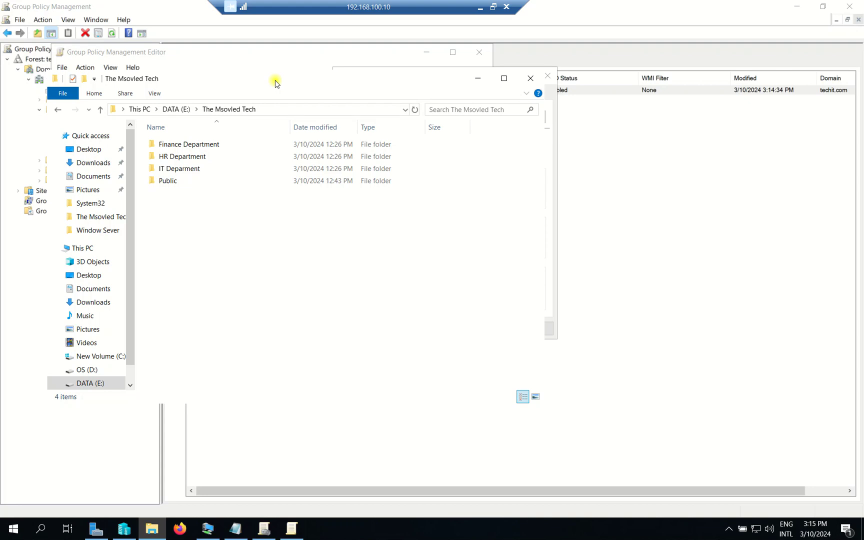
- Start entering the \\ server path in the Run box
{"action": "key", "text": "super+r"}
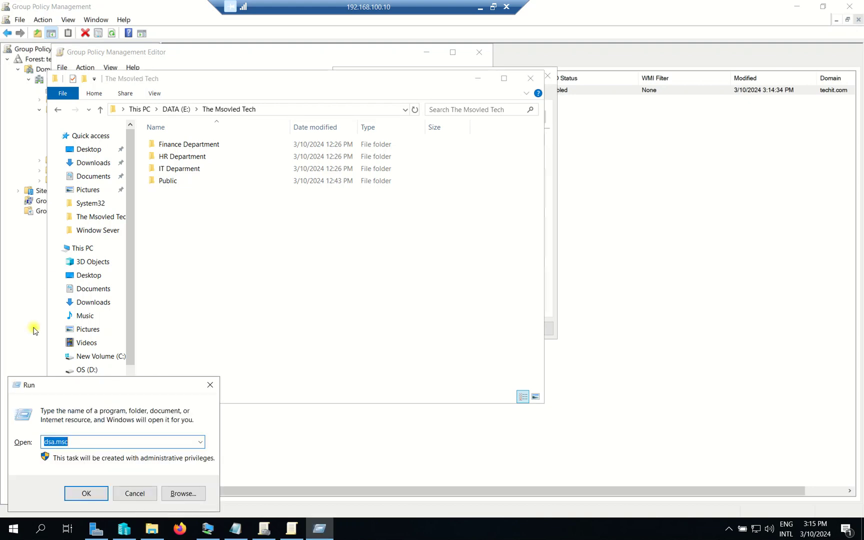
{"action": "type", "text": "\\\\"}
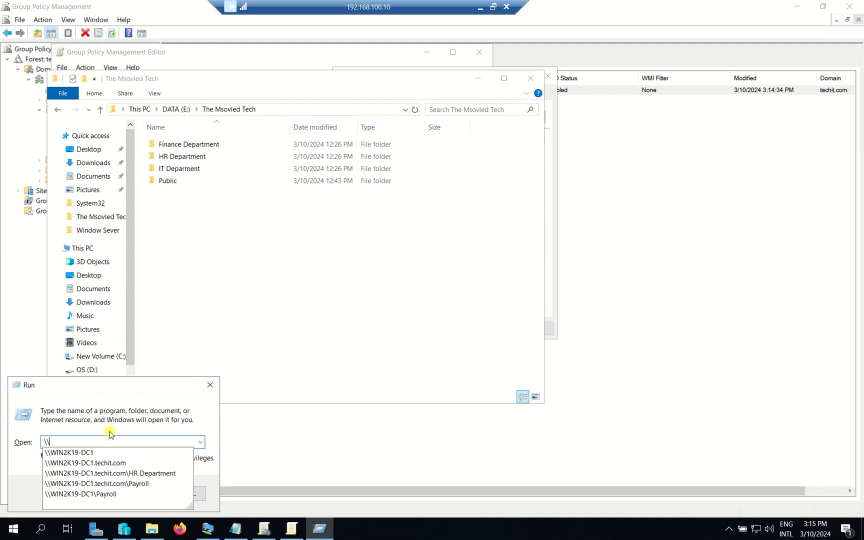
{"action": "left_click", "coordinate": [105, 452]}
{"action": "left_click", "coordinate": [106, 443]}
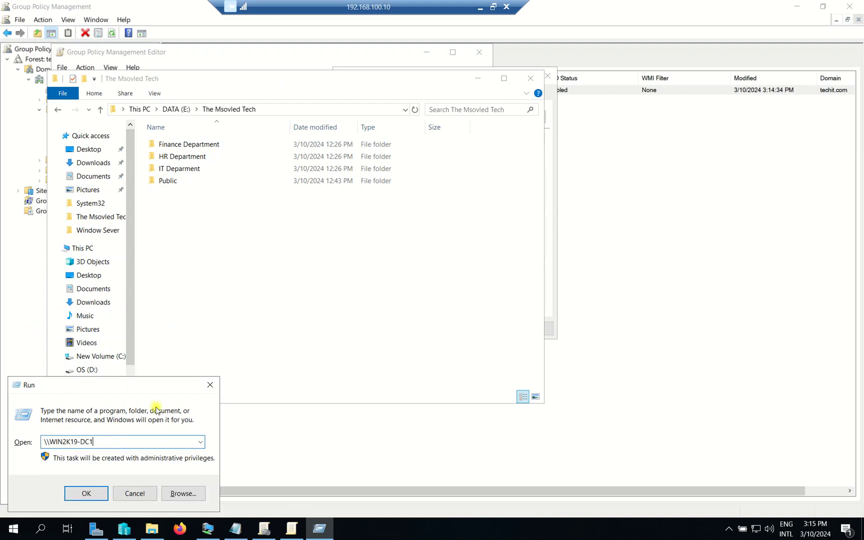
- Copy the Public folder's network path from its Sharing properties, then cancel
{"action": "left_click", "coordinate": [177, 180]}
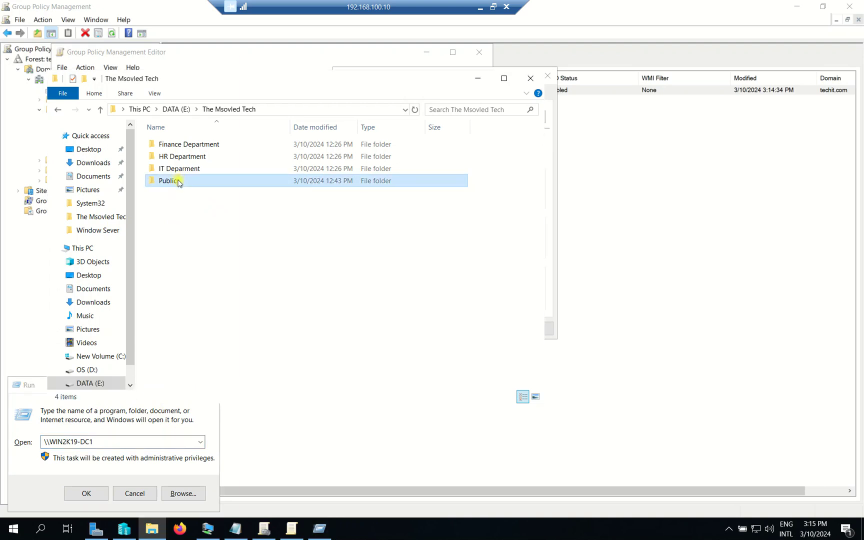
{"action": "right_click", "coordinate": [178, 180]}
{"action": "left_click", "coordinate": [211, 373]}
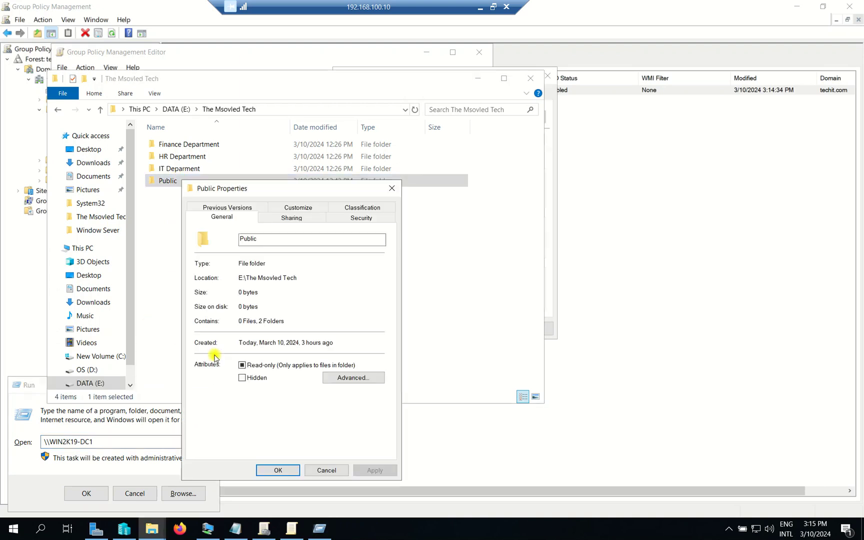
{"action": "left_click", "coordinate": [294, 209]}
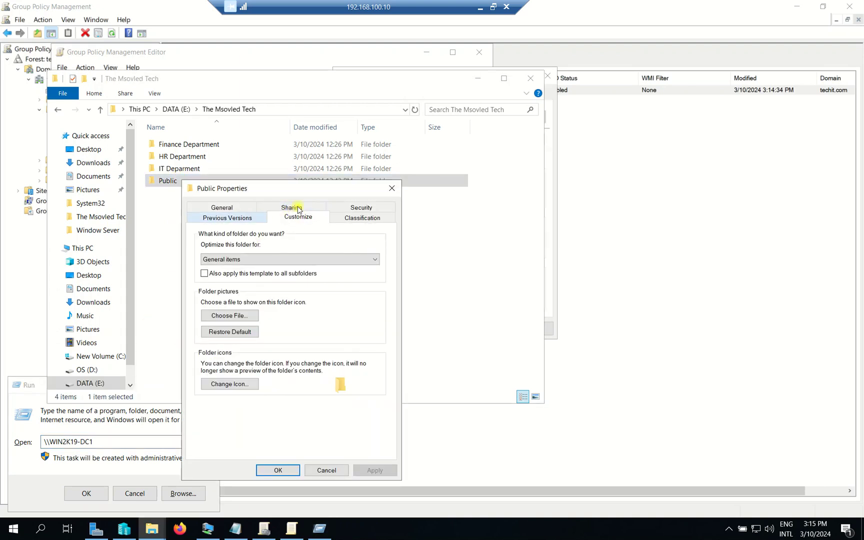
{"action": "left_click", "coordinate": [292, 207]}
{"action": "left_click_drag", "start_coordinate": [262, 278], "coordinate": [199, 278]}
{"action": "right_click", "coordinate": [234, 276]}
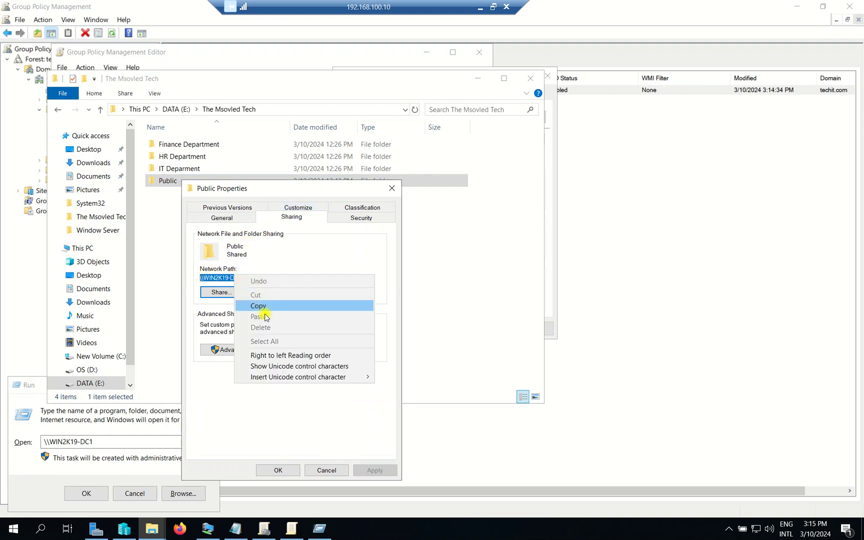
{"action": "left_click", "coordinate": [259, 306]}
{"action": "left_click", "coordinate": [320, 470]}
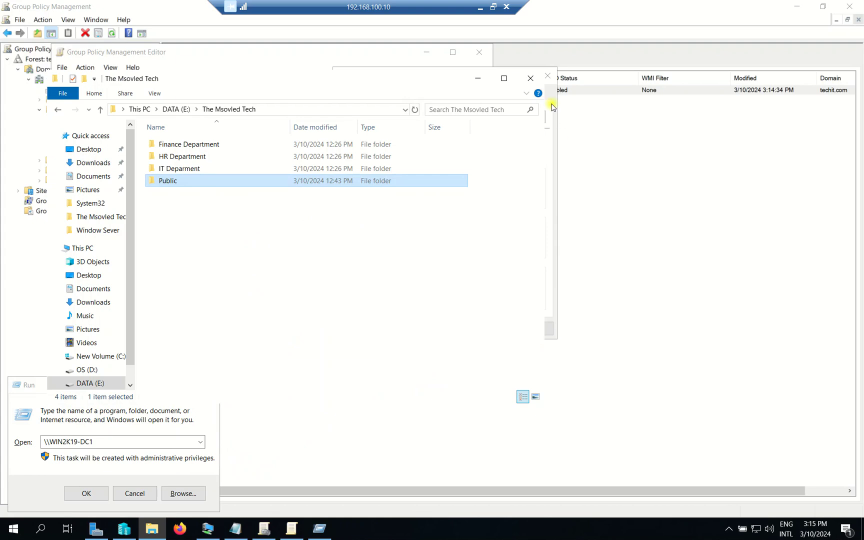
{"action": "left_click_drag", "start_coordinate": [547, 79], "coordinate": [477, 75]}
- Map drive X: to \\WIN2K19-DC1\Public, showing this drive and all drives, and save
{"action": "left_click", "coordinate": [418, 53]}
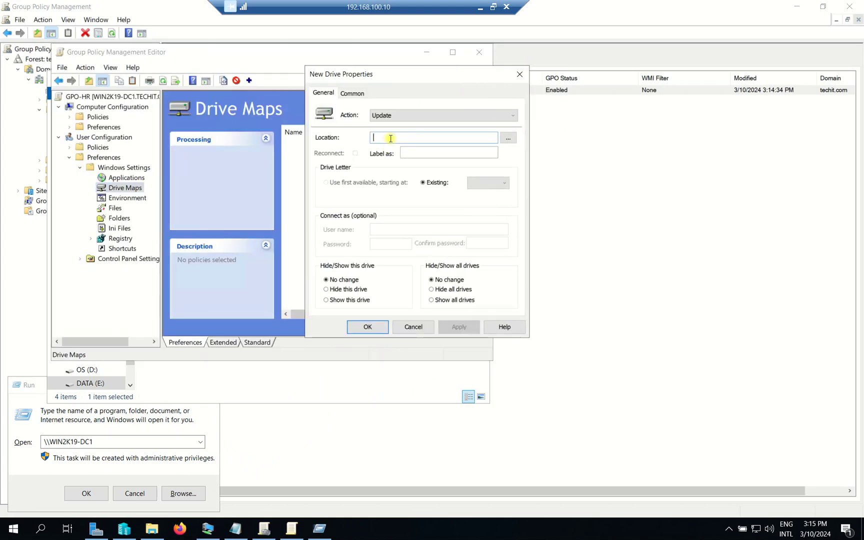
{"action": "key", "text": "ctrl+v"}
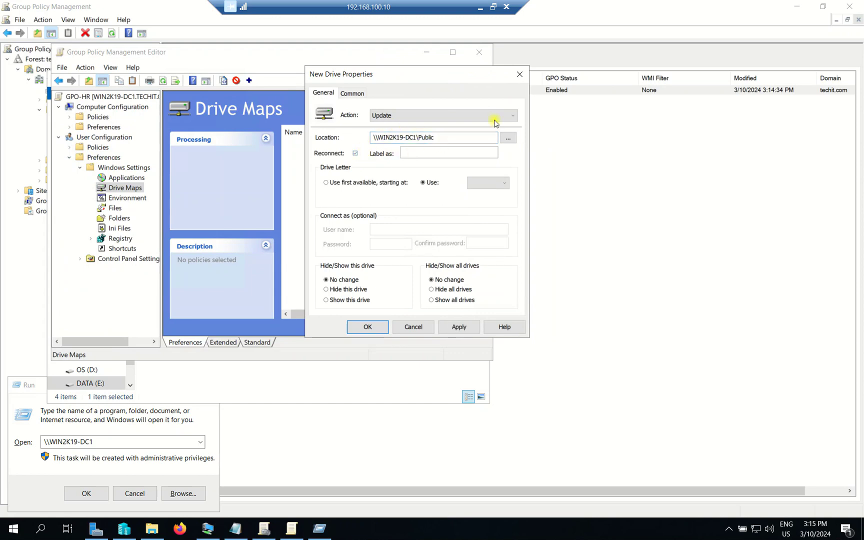
{"action": "left_click", "coordinate": [484, 185]}
{"action": "left_click_drag", "start_coordinate": [505, 232], "coordinate": [505, 300]}
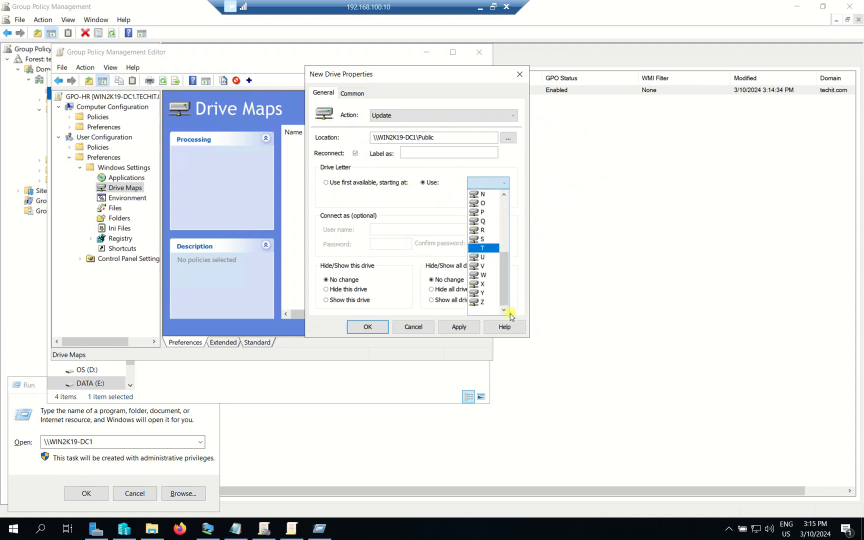
{"action": "left_click", "coordinate": [479, 284]}
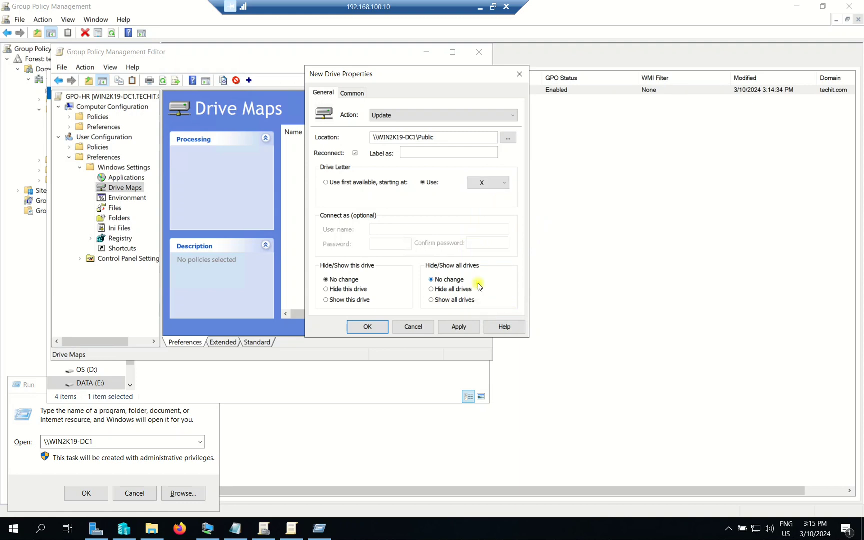
{"action": "left_click", "coordinate": [443, 301]}
{"action": "left_click", "coordinate": [330, 300]}
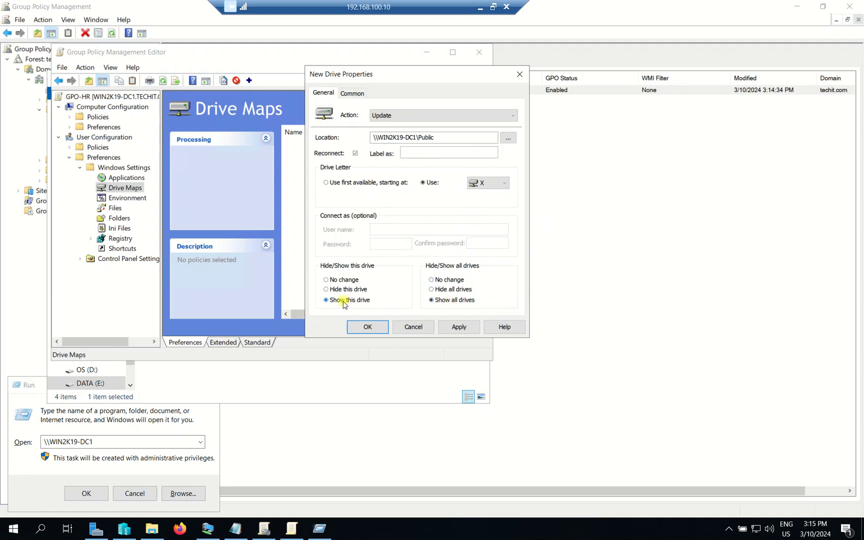
{"action": "left_click", "coordinate": [456, 328]}
{"action": "left_click", "coordinate": [365, 326]}
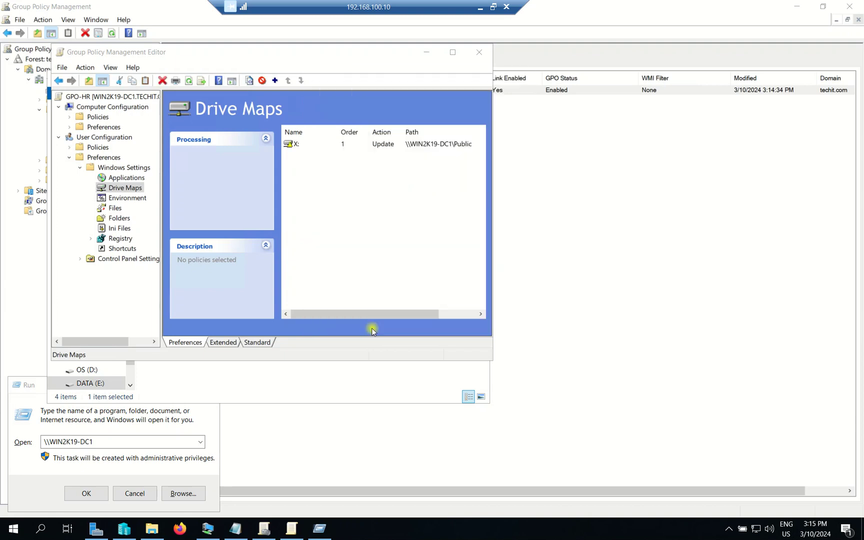
{"action": "left_click_drag", "start_coordinate": [490, 153], "coordinate": [619, 151]}
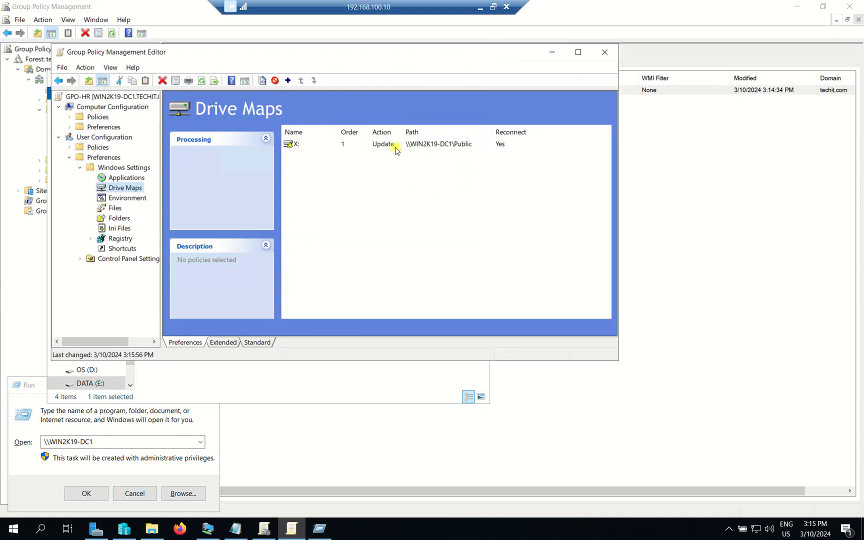
{"action": "left_click", "coordinate": [375, 146]}
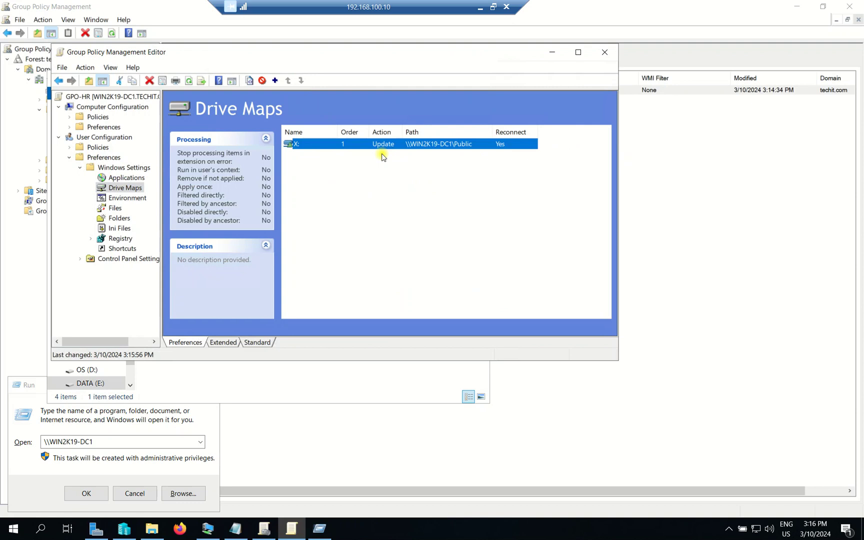
{"action": "right_click", "coordinate": [119, 188]}
- Start another mapped drive entry and browse the HR Department folder in File Explorer
{"action": "mouse_move", "coordinate": [170, 193]}
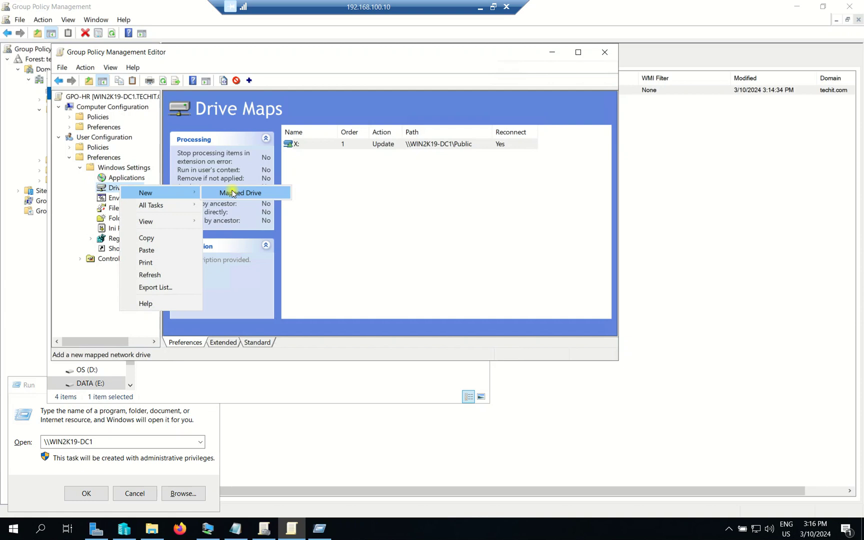
{"action": "left_click", "coordinate": [232, 193]}
{"action": "left_click", "coordinate": [152, 529]}
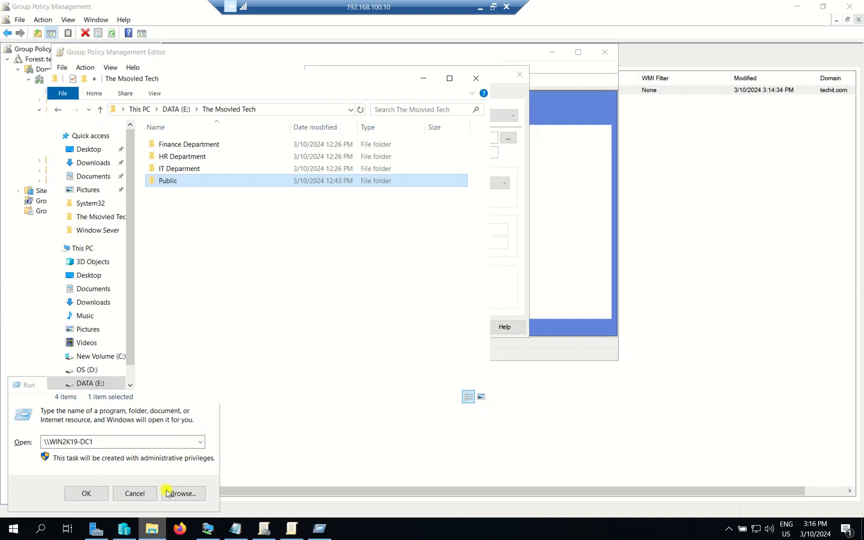
{"action": "double_click", "coordinate": [186, 157]}
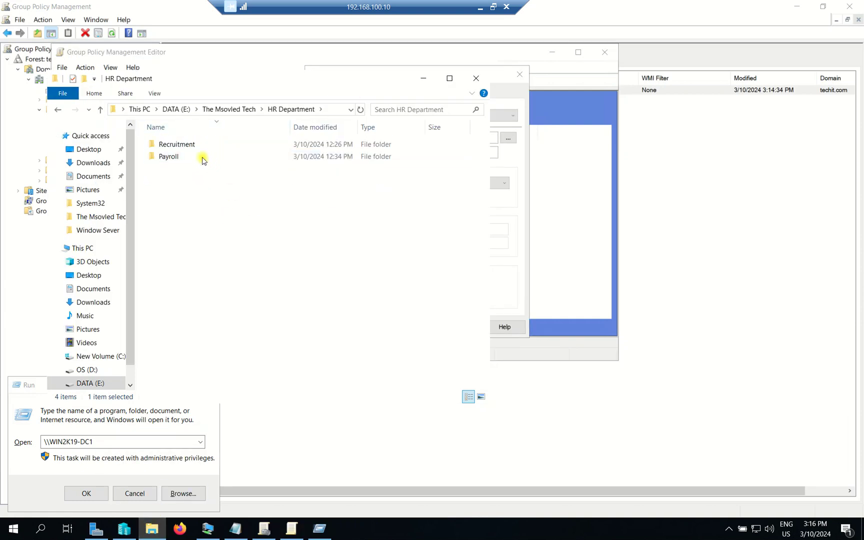
{"action": "left_click", "coordinate": [175, 157]}
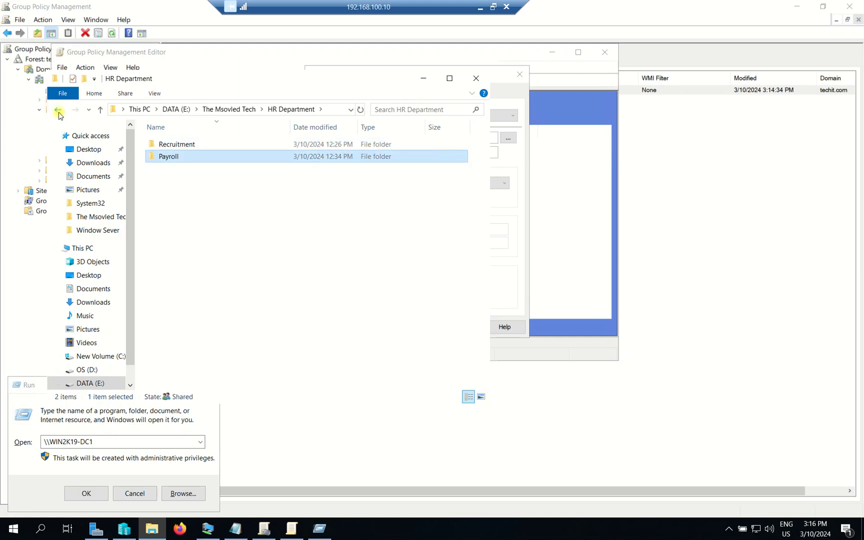
{"action": "left_click", "coordinate": [58, 112]}
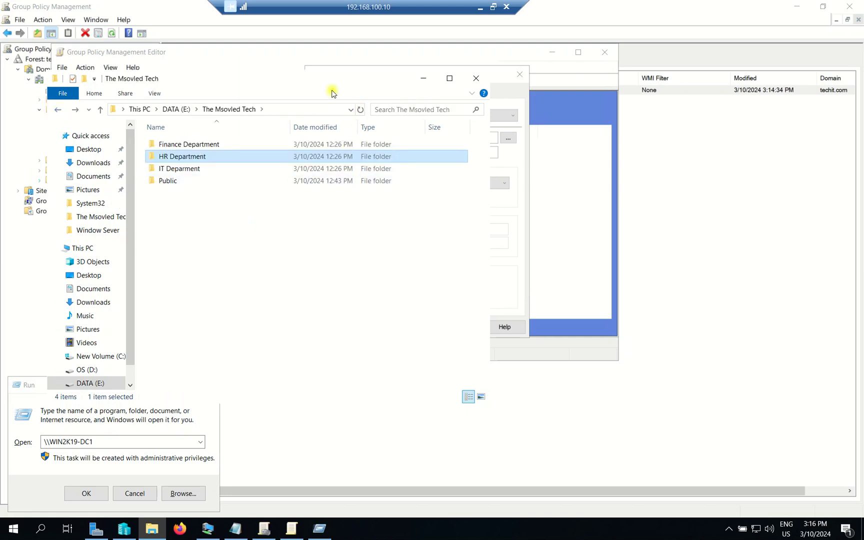
- Copy \\WIN2K19-DC1\HR Department from the folder's Sharing properties and close them
{"action": "right_click", "coordinate": [196, 154]}
{"action": "left_click", "coordinate": [237, 346]}
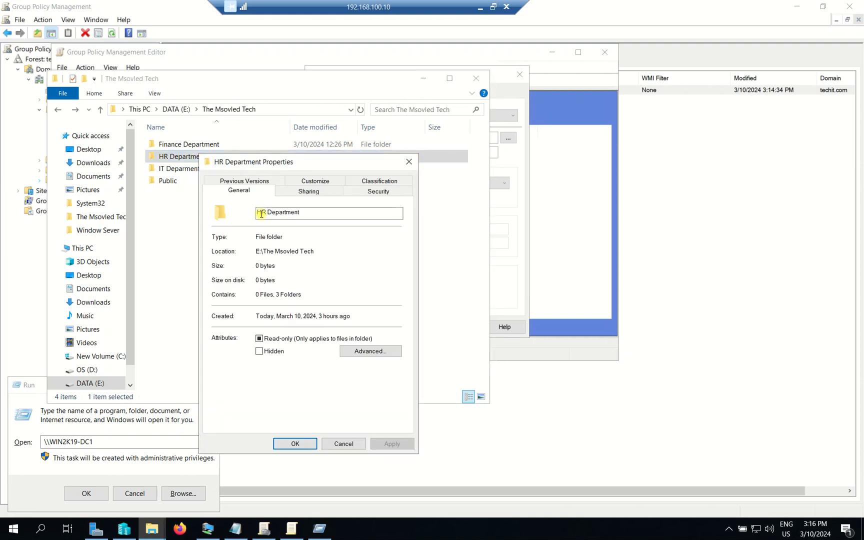
{"action": "left_click", "coordinate": [321, 193]}
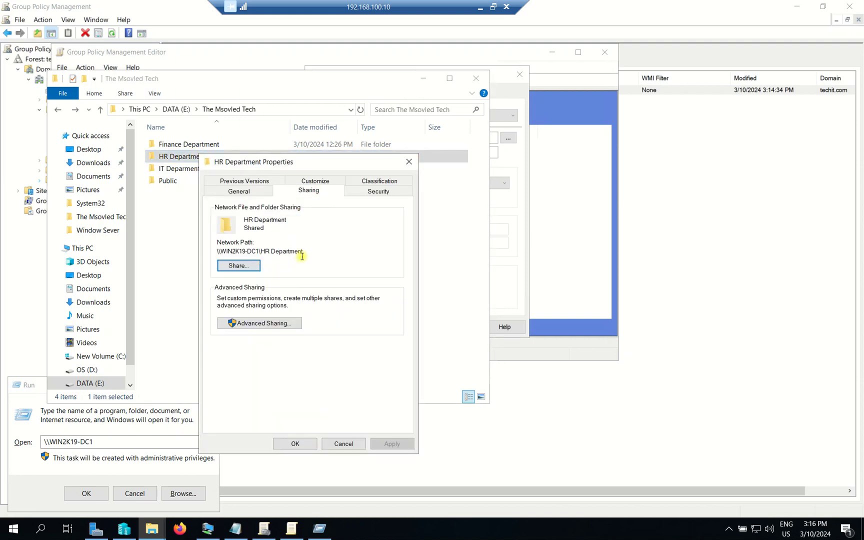
{"action": "double_click", "coordinate": [235, 251]}
{"action": "right_click", "coordinate": [248, 250]}
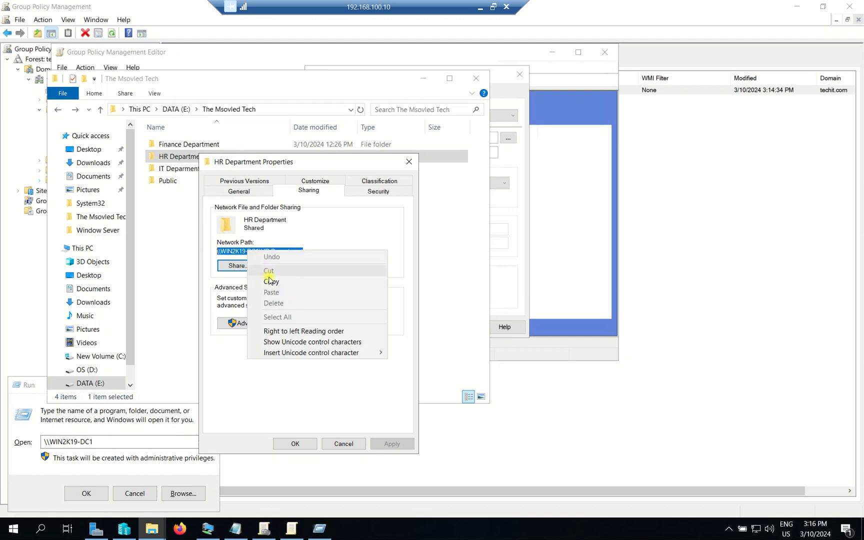
{"action": "left_click", "coordinate": [265, 281]}
{"action": "left_click", "coordinate": [306, 447]}
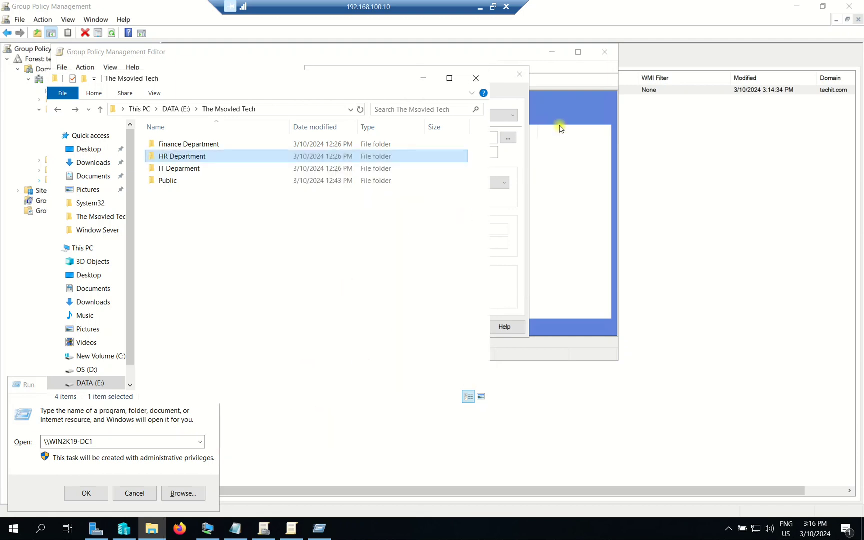
{"action": "left_click", "coordinate": [517, 56]}
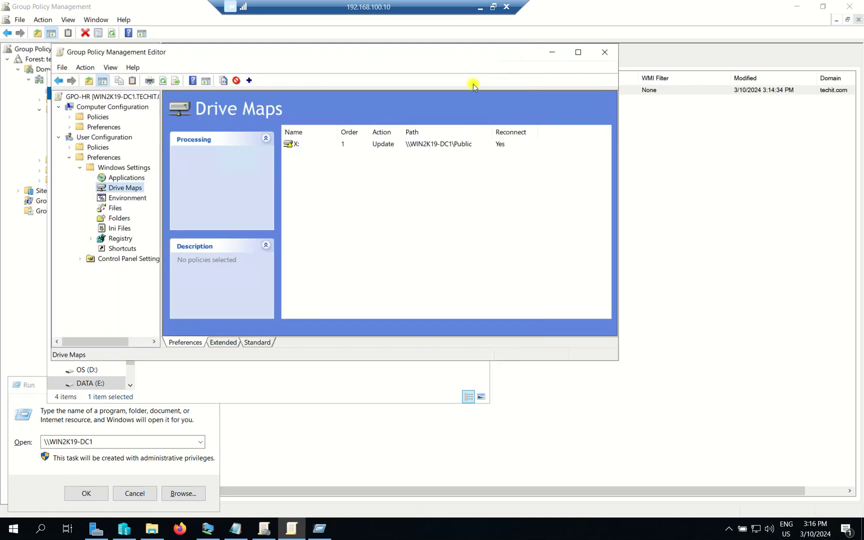
- Create a new mapped drive with location \\WIN2K19-DC1\HR Department, dropping the added %username suffix
{"action": "right_click", "coordinate": [110, 190]}
{"action": "mouse_move", "coordinate": [143, 195]}
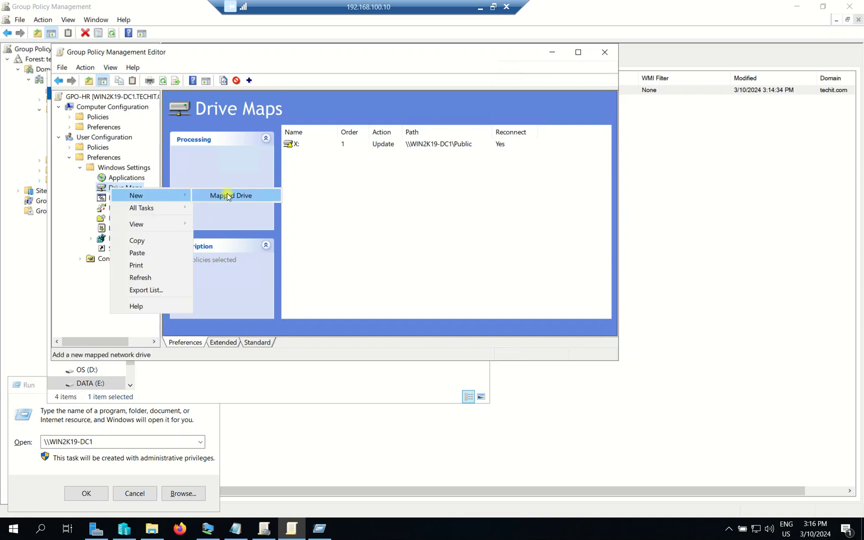
{"action": "left_click", "coordinate": [230, 195]}
{"action": "left_click", "coordinate": [374, 230]}
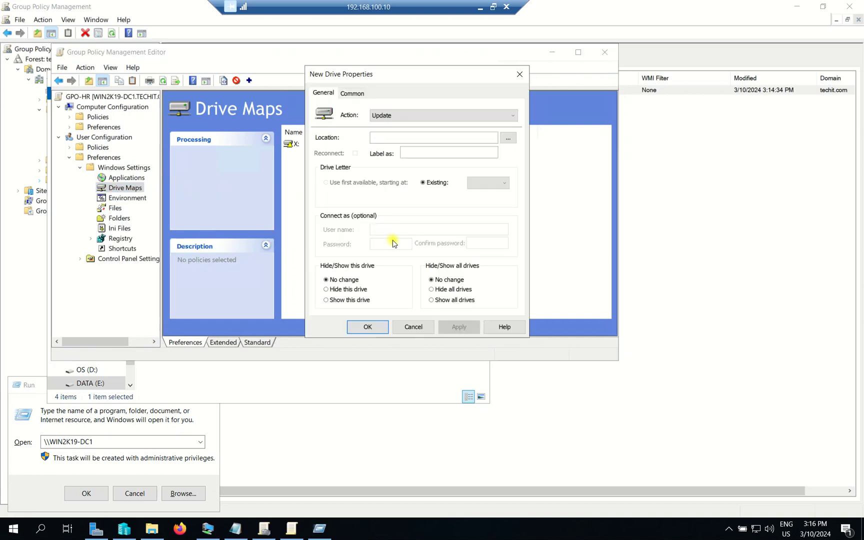
{"action": "left_click", "coordinate": [381, 138]}
{"action": "key", "text": "ctrl+v"}
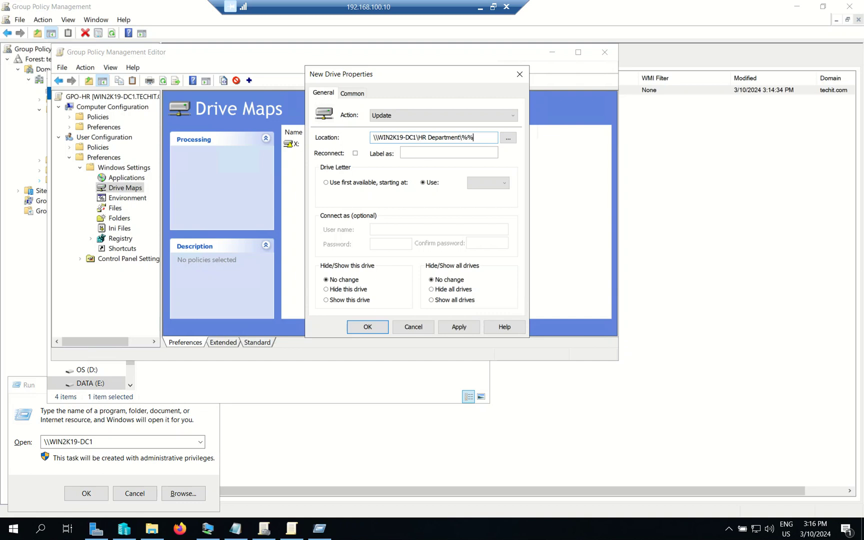
{"action": "type", "text": "\\%username"}
{"action": "key", "text": "End"}
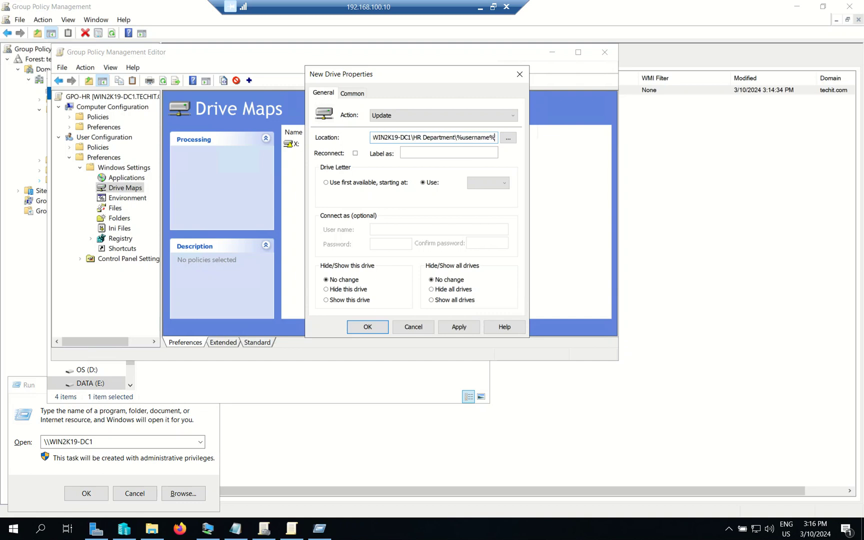
{"action": "left_click_drag", "start_coordinate": [422, 137], "coordinate": [495, 137]}
{"action": "key", "text": "BackSpace"}
{"action": "key", "text": "BackSpace"}
- Enable Reconnect, assign letter Y, show all drives, and save the mapping
{"action": "left_click", "coordinate": [354, 154]}
{"action": "left_click", "coordinate": [500, 185]}
{"action": "left_click_drag", "start_coordinate": [504, 220], "coordinate": [505, 280]}
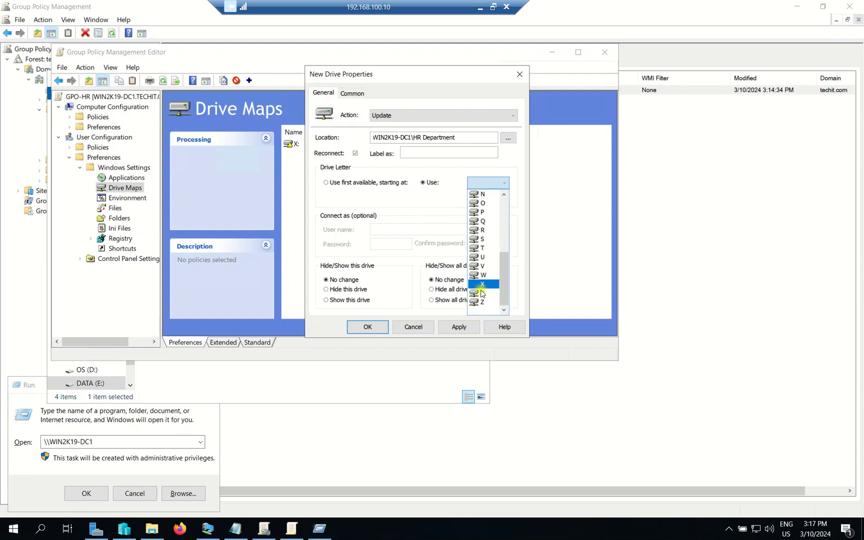
{"action": "left_click", "coordinate": [484, 293]}
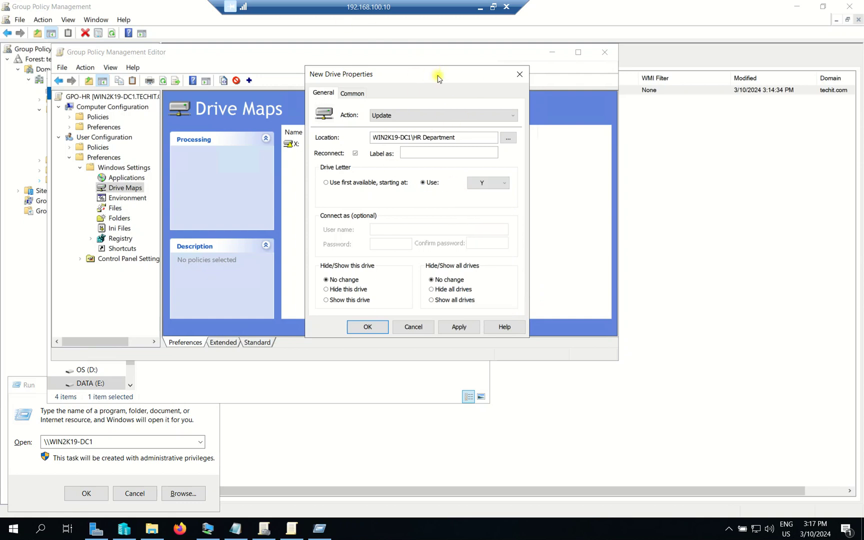
{"action": "left_click_drag", "start_coordinate": [427, 88], "coordinate": [421, 88]}
{"action": "left_click", "coordinate": [468, 299]}
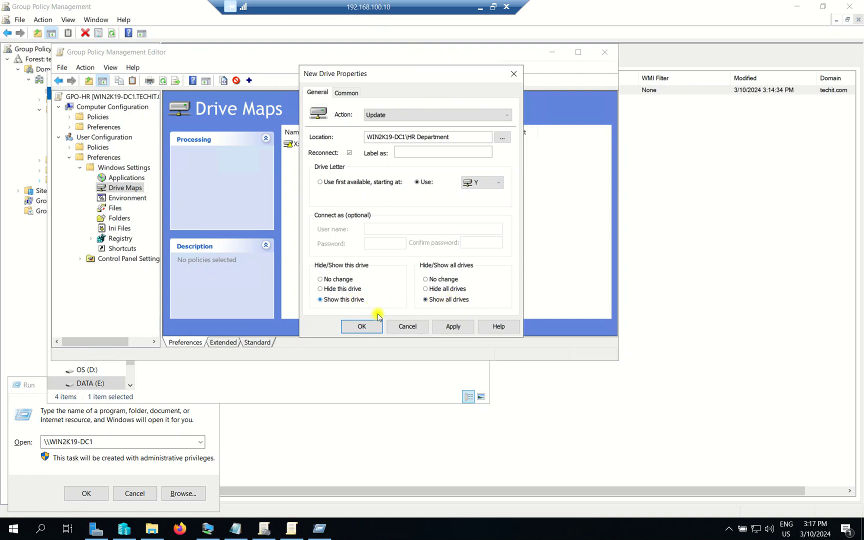
{"action": "left_click", "coordinate": [453, 326]}
{"action": "left_click", "coordinate": [363, 327]}
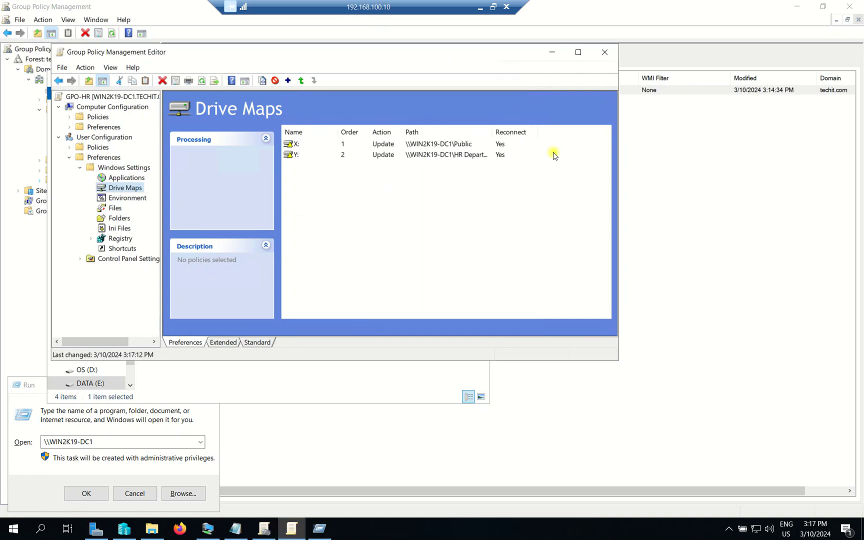
- Close the policy editor and run gpupdate /force in an administrator Command Prompt
{"action": "left_click", "coordinate": [605, 52]}
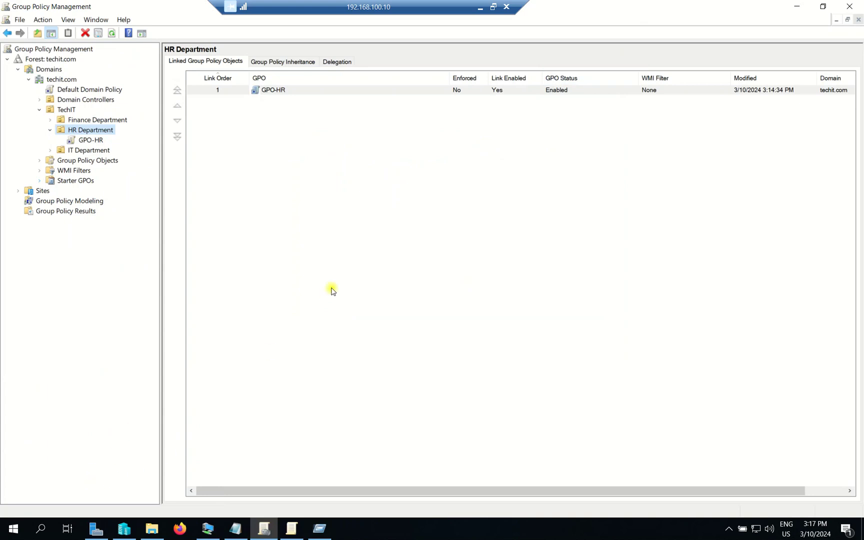
{"action": "key", "text": "super"}
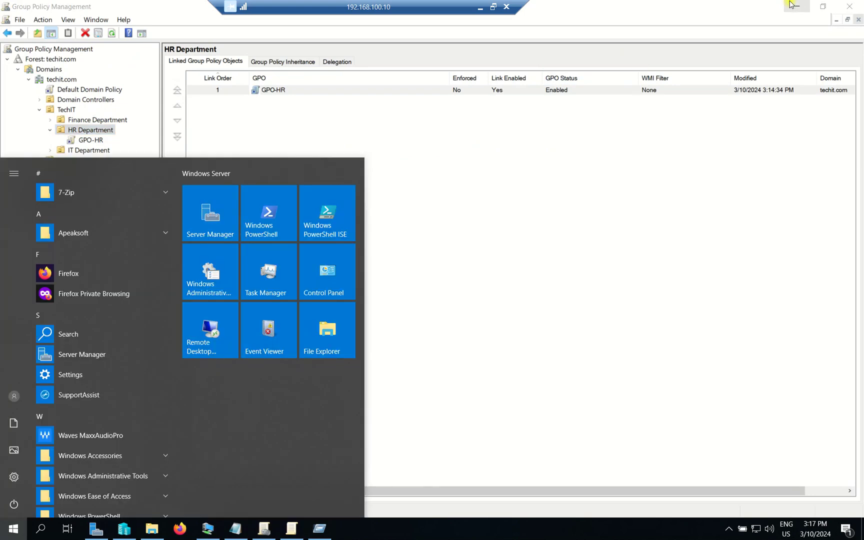
{"action": "type", "text": "cmd"}
{"action": "right_click", "coordinate": [107, 219]}
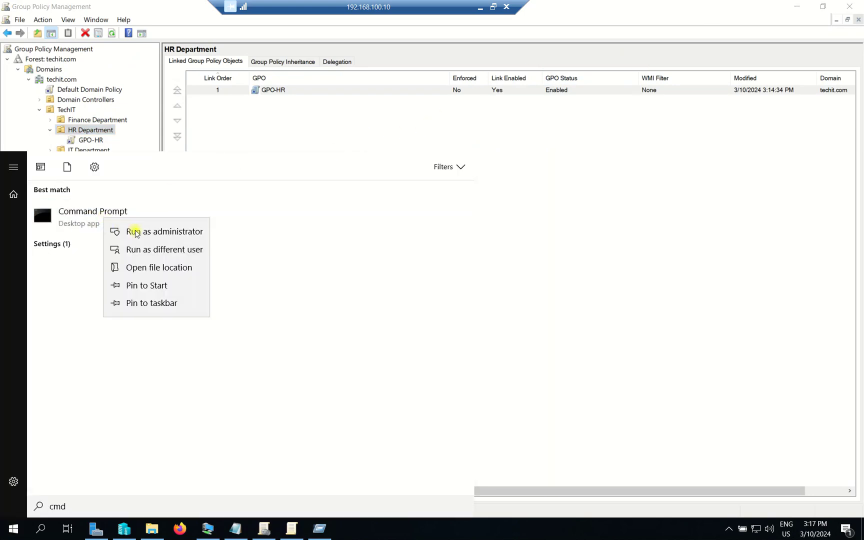
{"action": "left_click", "coordinate": [135, 232]}
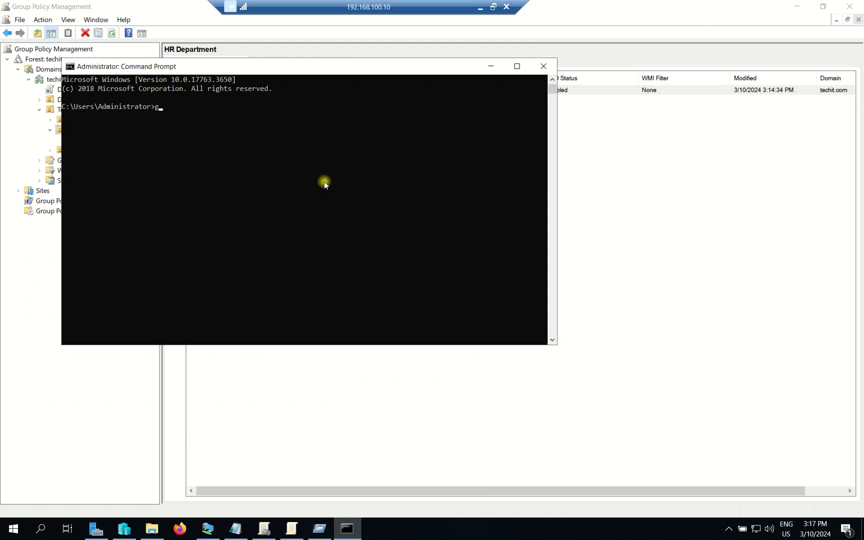
{"action": "type", "text": "gpupdate /force"}
{"action": "key", "text": "Return"}
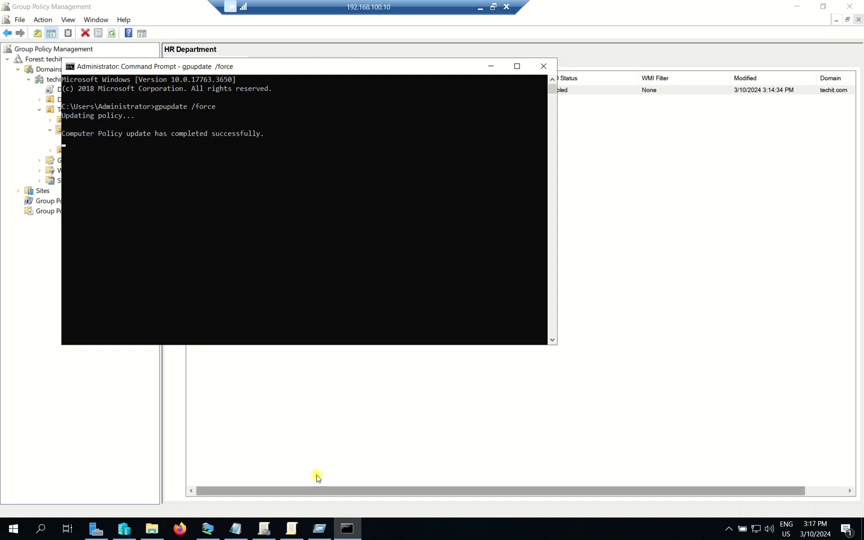
- Rerun gpupdate /force in a fresh administrator Command Prompt
{"action": "left_click", "coordinate": [796, 6]}
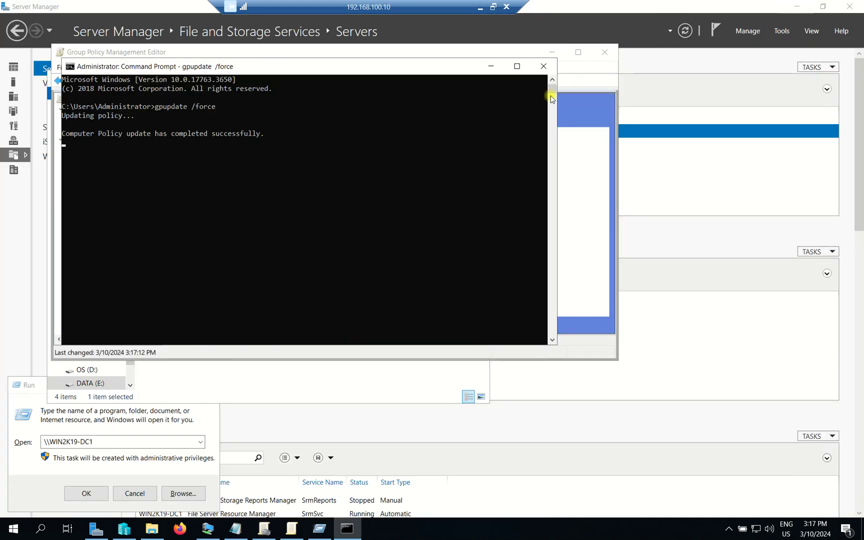
{"action": "left_click", "coordinate": [543, 66]}
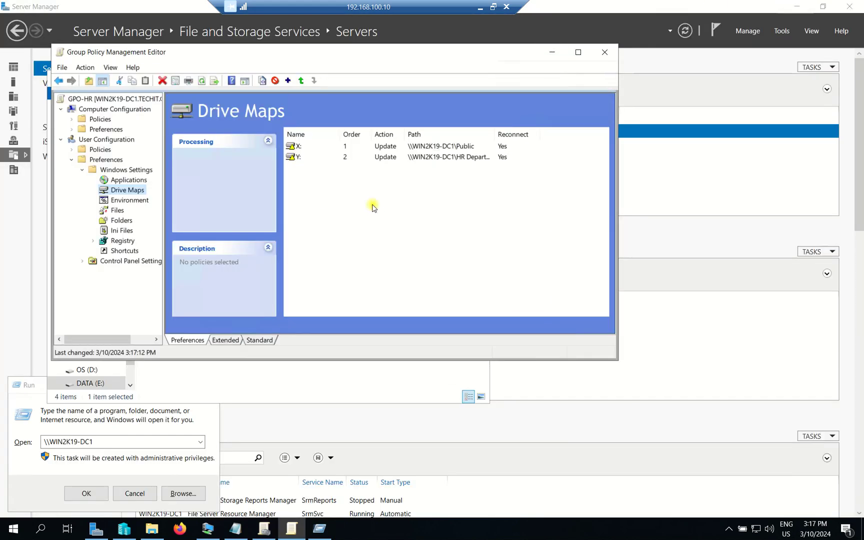
{"action": "key", "text": "super"}
{"action": "type", "text": "cmd"}
{"action": "right_click", "coordinate": [132, 215]}
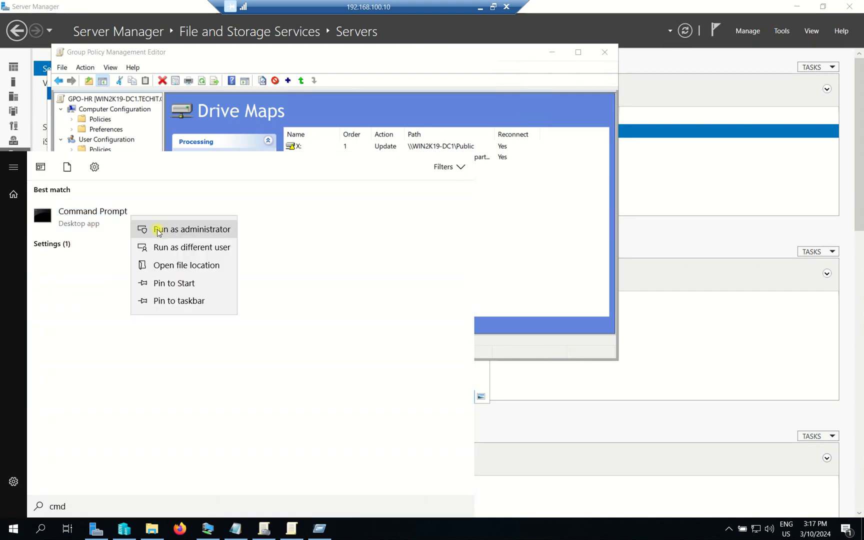
{"action": "left_click", "coordinate": [159, 230]}
{"action": "type", "text": "up"}
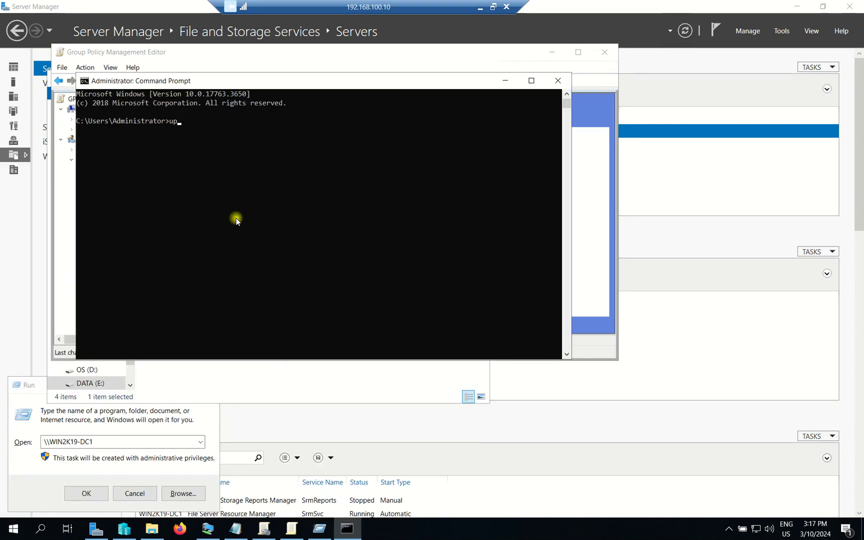
{"action": "key", "text": "BackSpace"}
{"action": "key", "text": "BackSpace"}
{"action": "type", "text": "gpupda"}
{"action": "key", "text": "BackSpace"}
{"action": "type", "text": "date /force"}
{"action": "key", "text": "Return"}
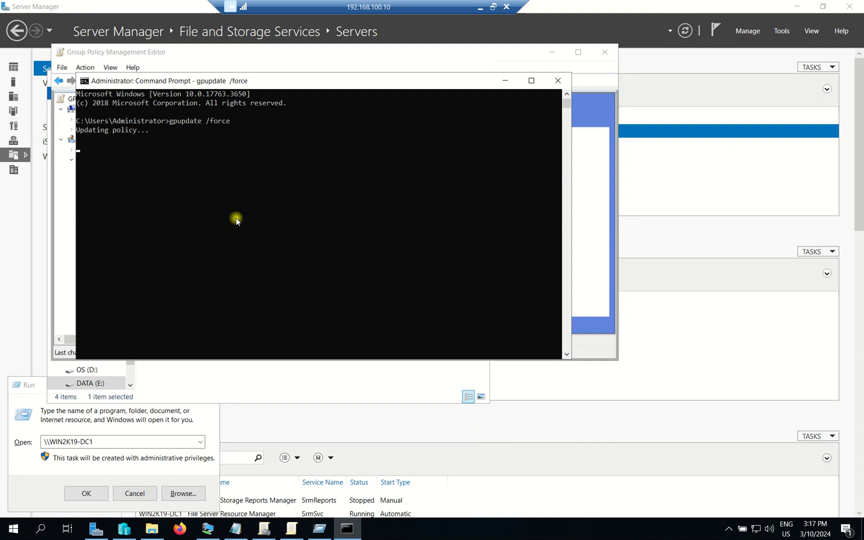
- Confirm in the command prompt that the policy update succeeded, then close it and minimize Server Manager
{"action": "left_click", "coordinate": [209, 530]}
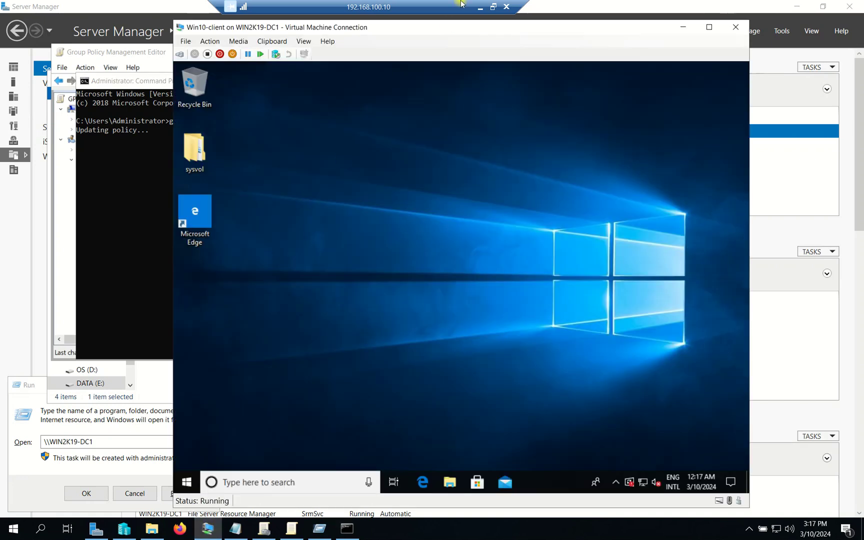
{"action": "left_click_drag", "start_coordinate": [457, 33], "coordinate": [587, 22]}
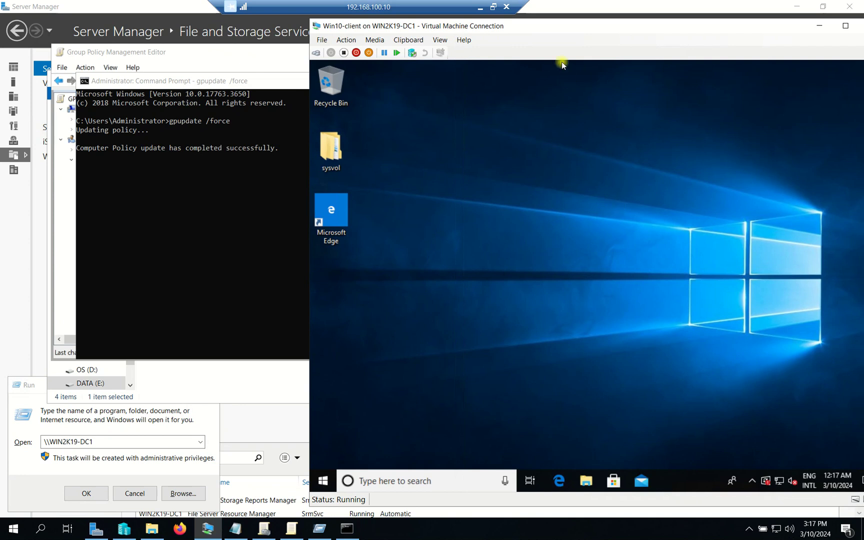
{"action": "left_click", "coordinate": [250, 80]}
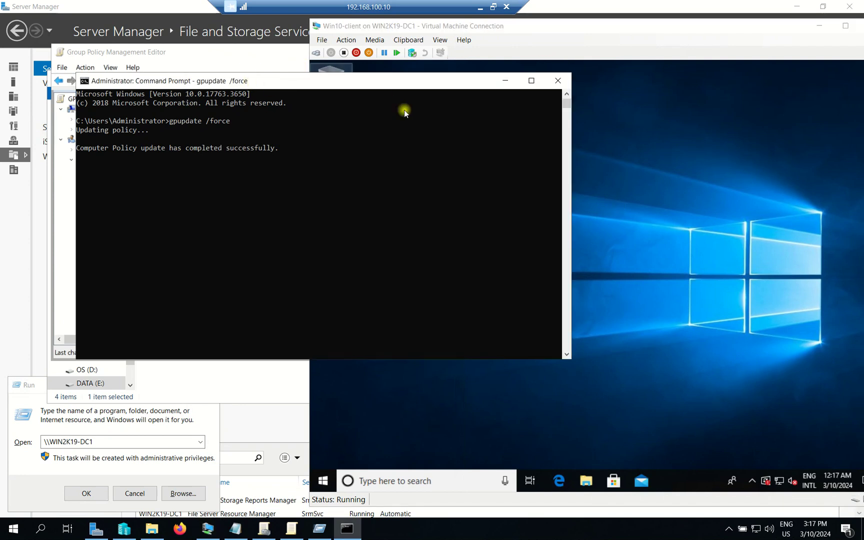
{"action": "left_click", "coordinate": [564, 83]}
{"action": "left_click_drag", "start_coordinate": [670, 26], "coordinate": [463, 19]}
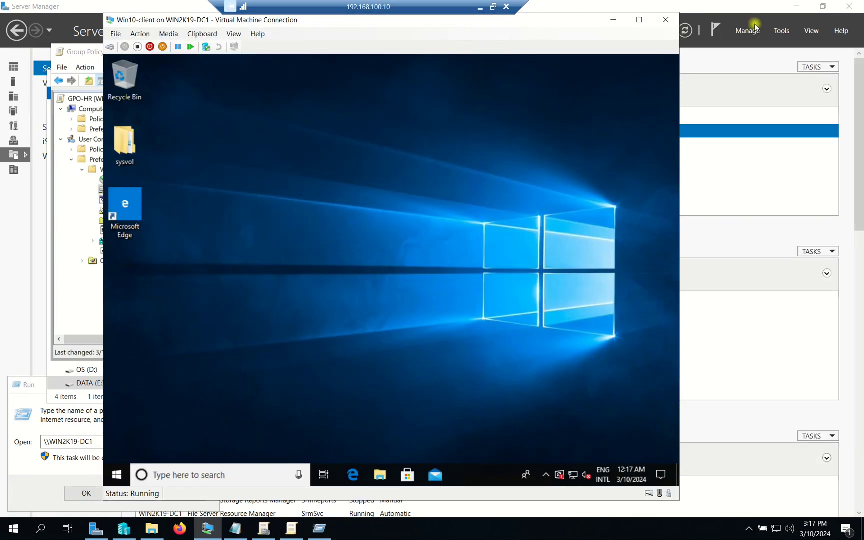
{"action": "left_click", "coordinate": [805, 7]}
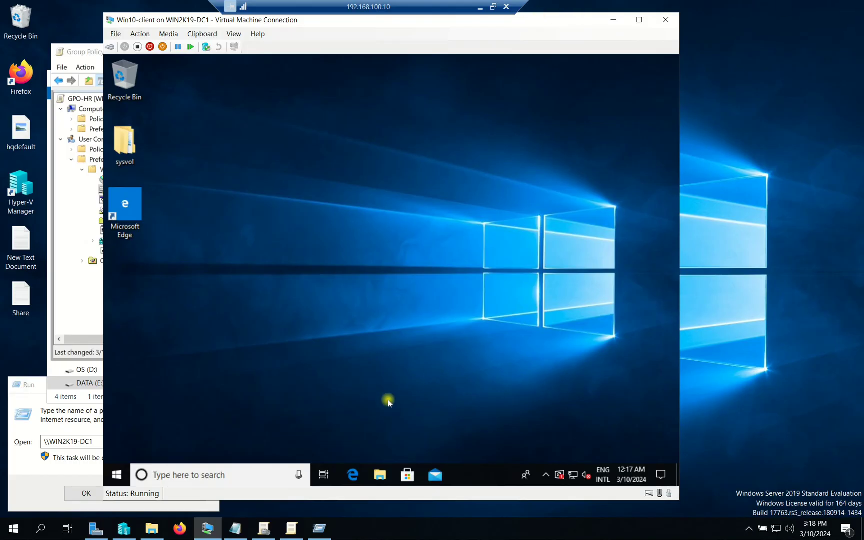
- Sign out of the Win10 client through the Shut Down Windows dialog
{"action": "key", "text": "alt+F4"}
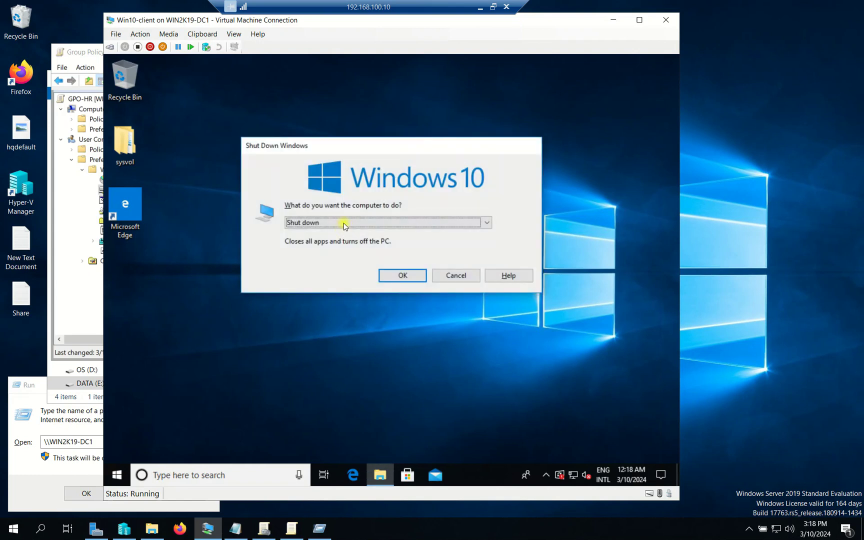
{"action": "left_click", "coordinate": [344, 223]}
{"action": "key", "text": "Return"}
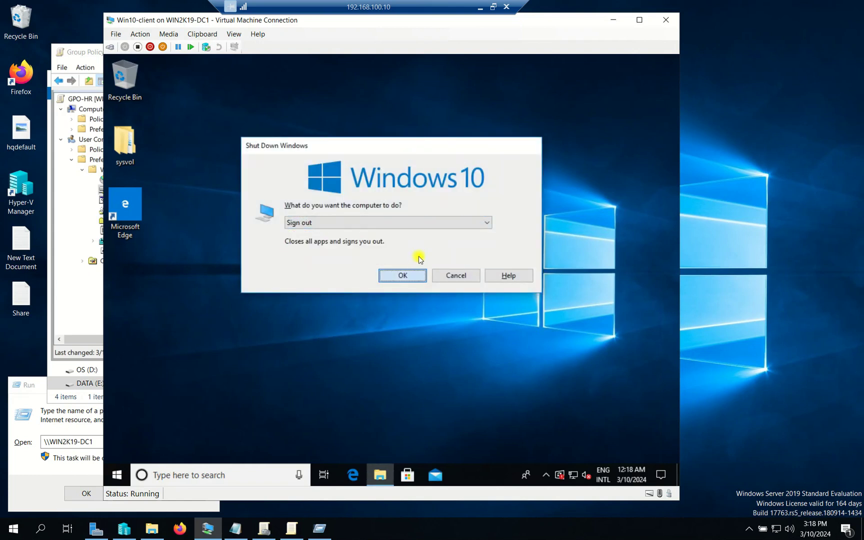
{"action": "left_click", "coordinate": [411, 275]}
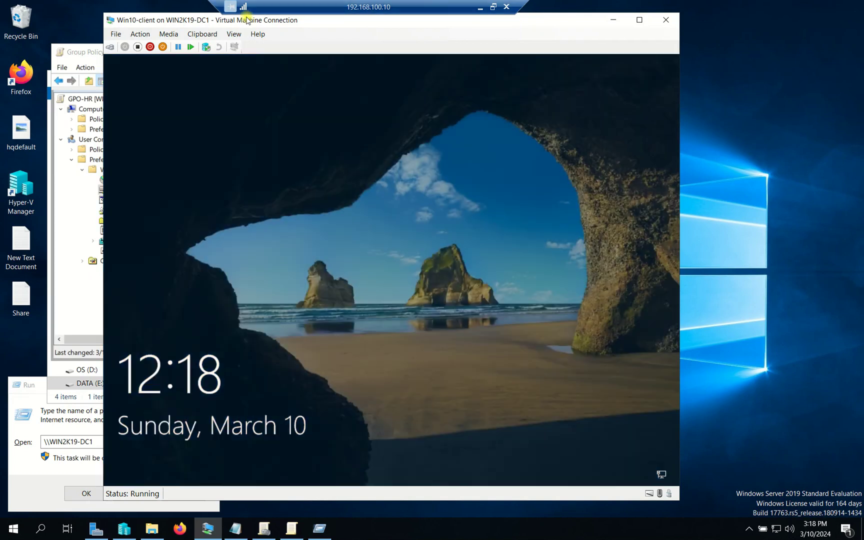
- Sign back in to the Win10 client, re-entering the password after the incorrect-password error
{"action": "left_click_drag", "start_coordinate": [248, 20], "coordinate": [262, 20]}
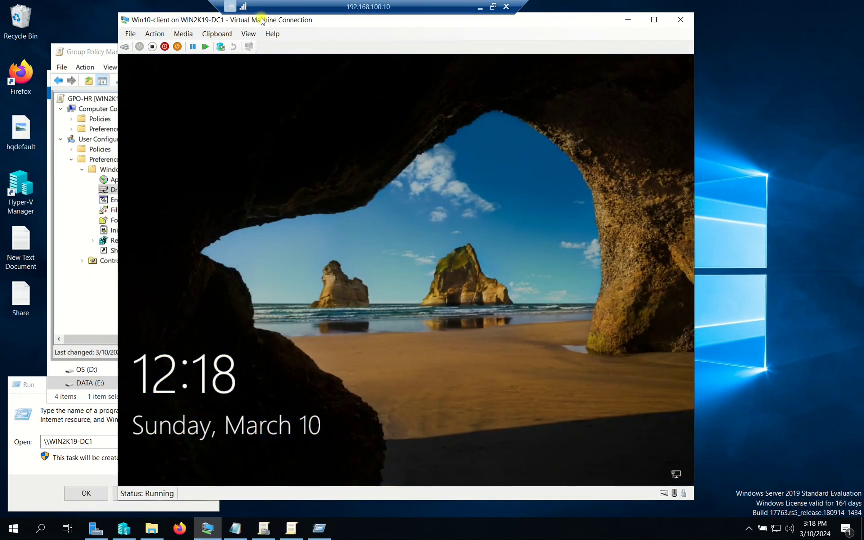
{"action": "left_click", "coordinate": [460, 261]}
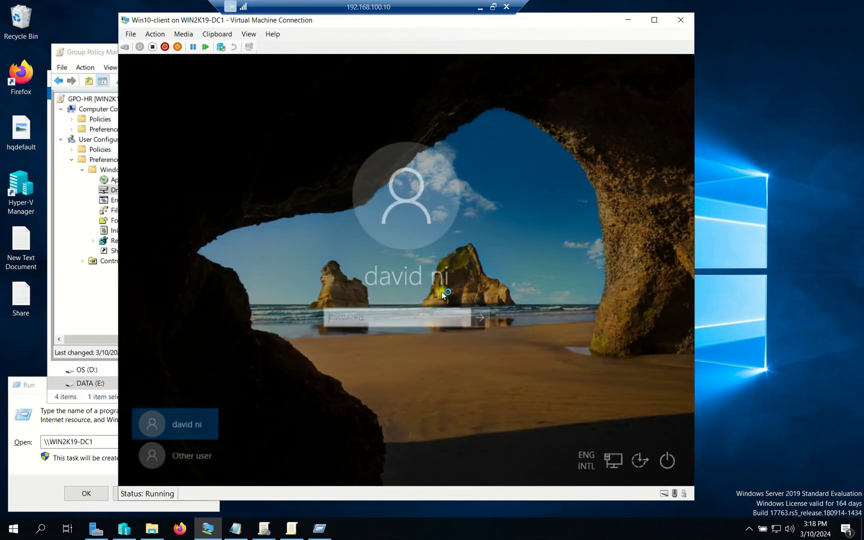
{"action": "type", "text": "•••••••••"}
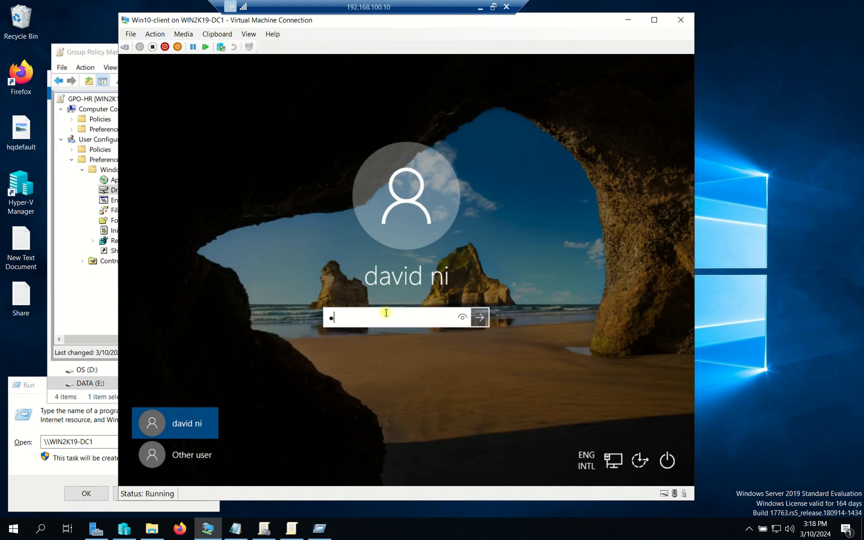
{"action": "type", "text": "•"}
{"action": "key", "text": "Return"}
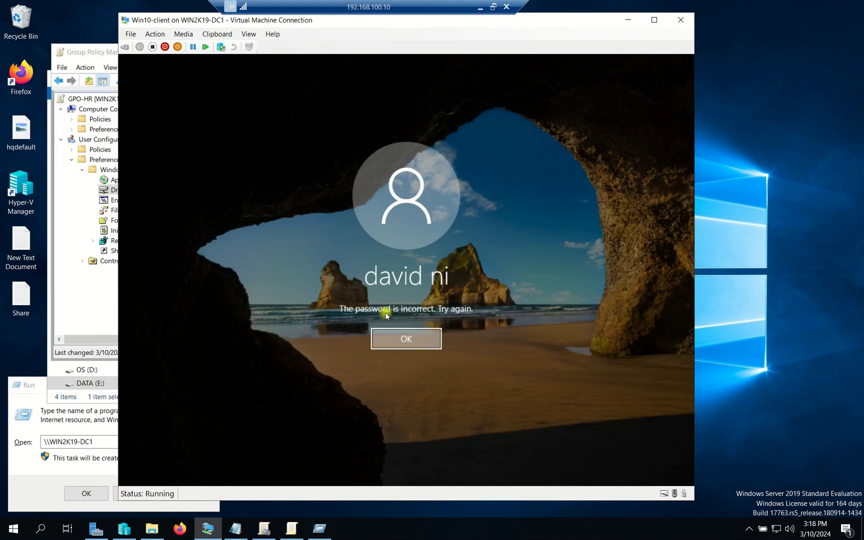
{"action": "key", "text": "Return"}
{"action": "type", "text": "•••••••"}
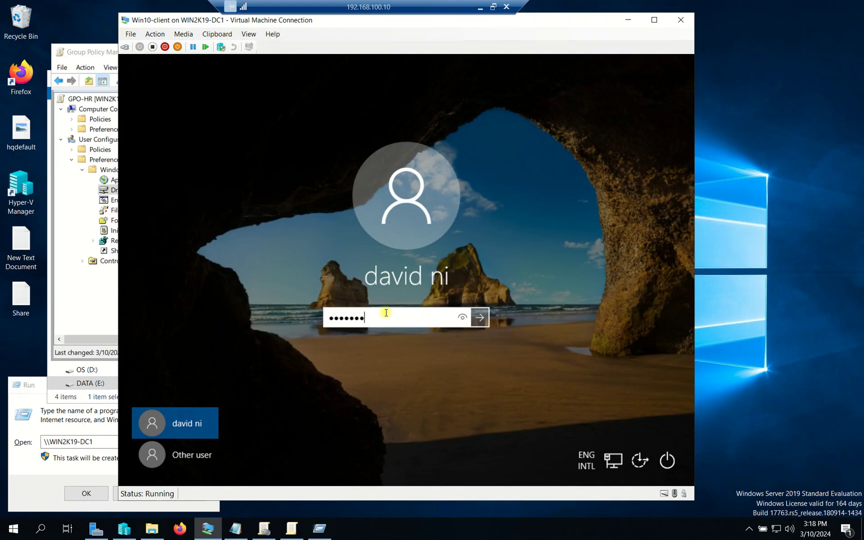
{"action": "type", "text": "•••••"}
{"action": "key", "text": "Return"}
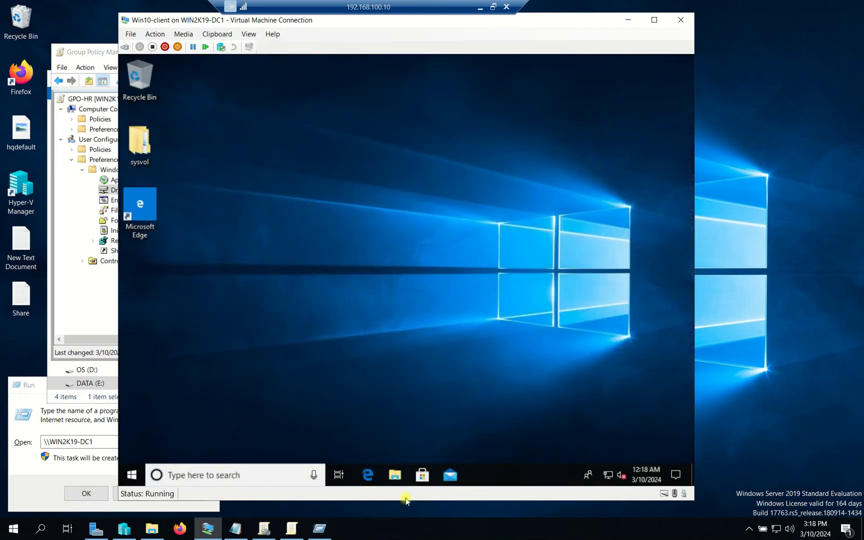
{"action": "right_click", "coordinate": [324, 191]}
- Check the client's HR Department (Y:) drive opens to Payroll, then return to This PC
{"action": "left_click", "coordinate": [366, 225]}
{"action": "left_click", "coordinate": [395, 474]}
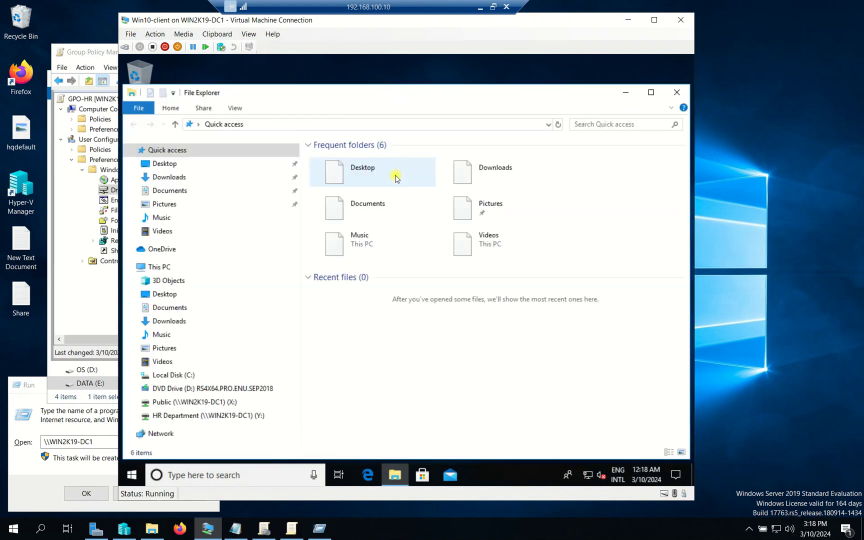
{"action": "left_click", "coordinate": [165, 267]}
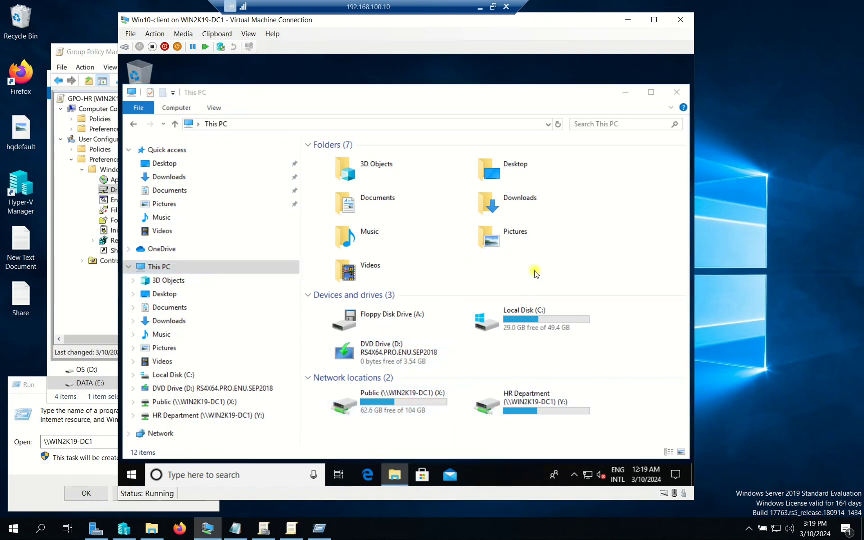
{"action": "double_click", "coordinate": [462, 404]}
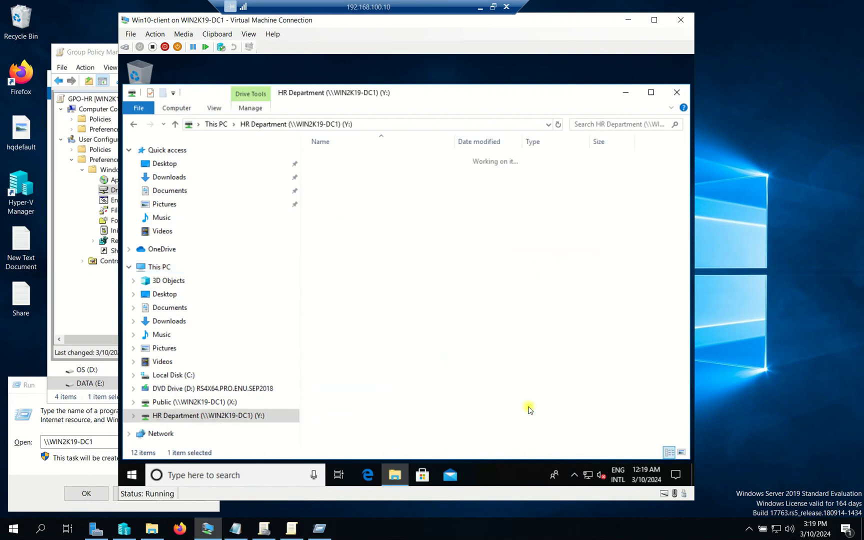
{"action": "left_click", "coordinate": [131, 124]}
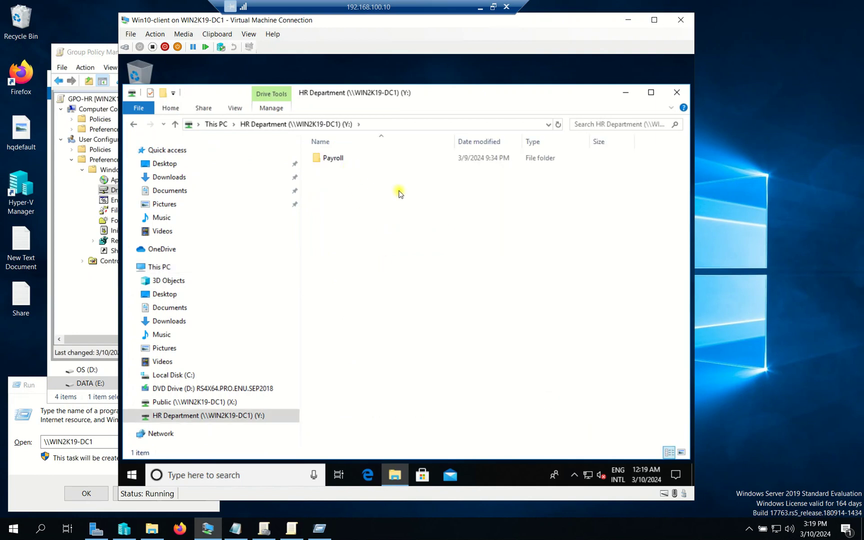
{"action": "double_click", "coordinate": [344, 159]}
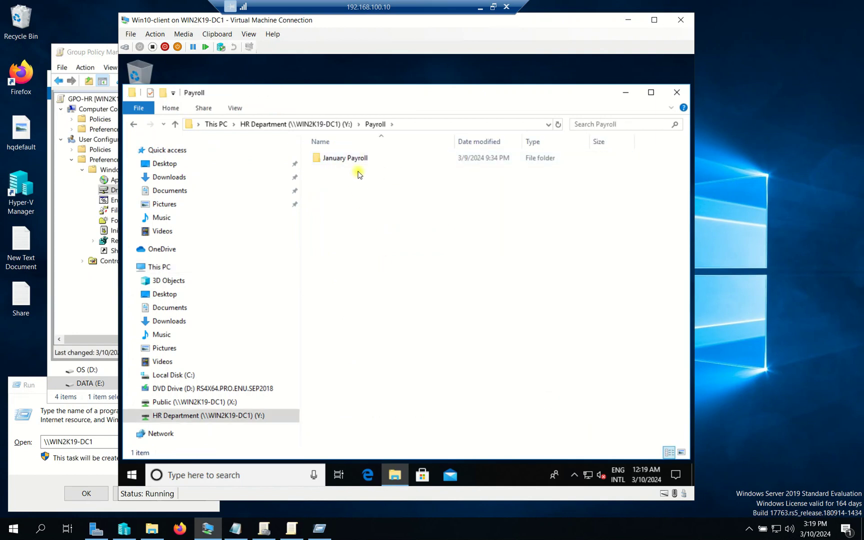
{"action": "left_click", "coordinate": [133, 124]}
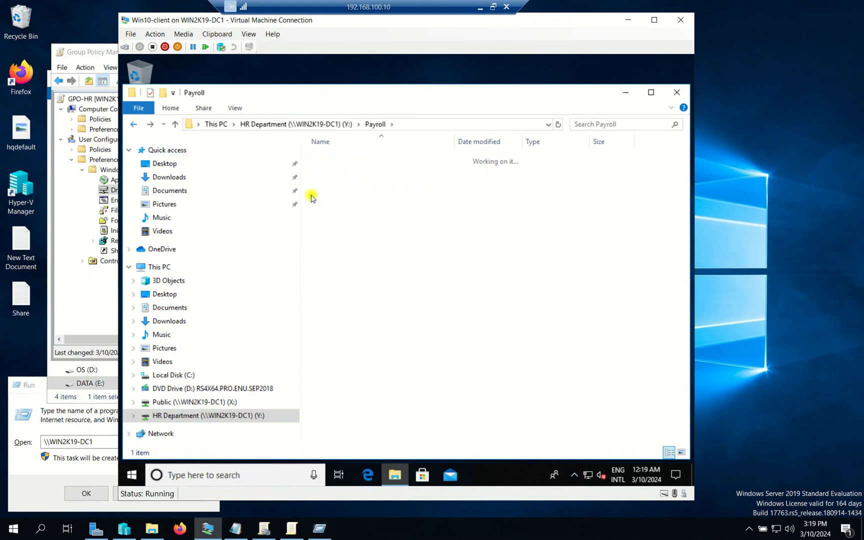
{"action": "left_click", "coordinate": [133, 124]}
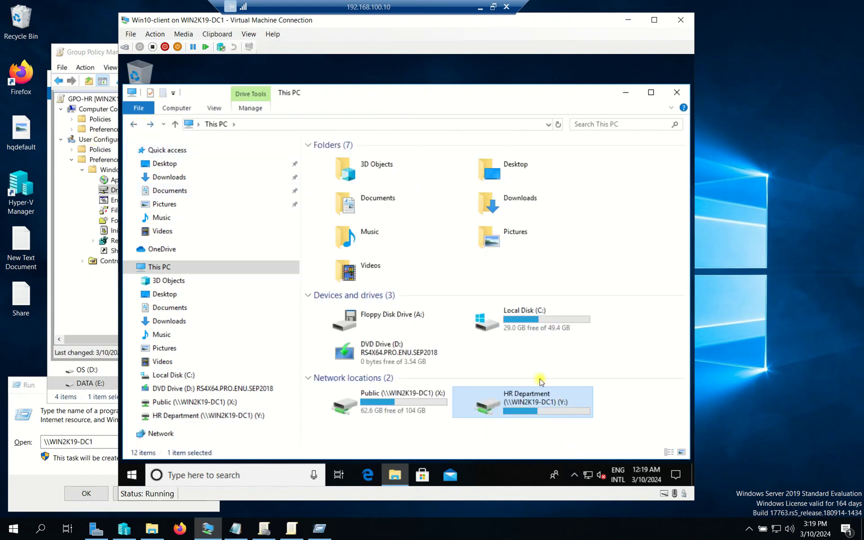
{"action": "left_click", "coordinate": [630, 22]}
- Inspect the Recruitment and Payroll folders in the host's HR Department share, then close it and Run
{"action": "left_click", "coordinate": [569, 46]}
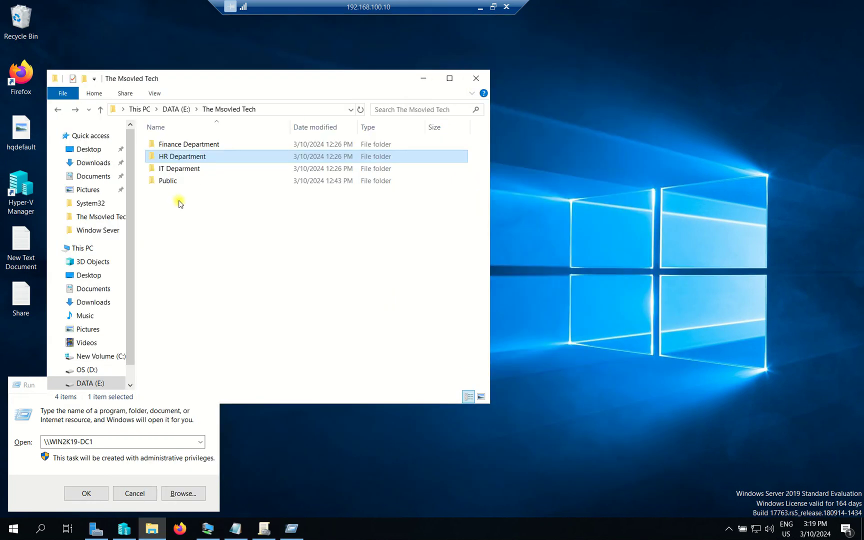
{"action": "double_click", "coordinate": [183, 157]}
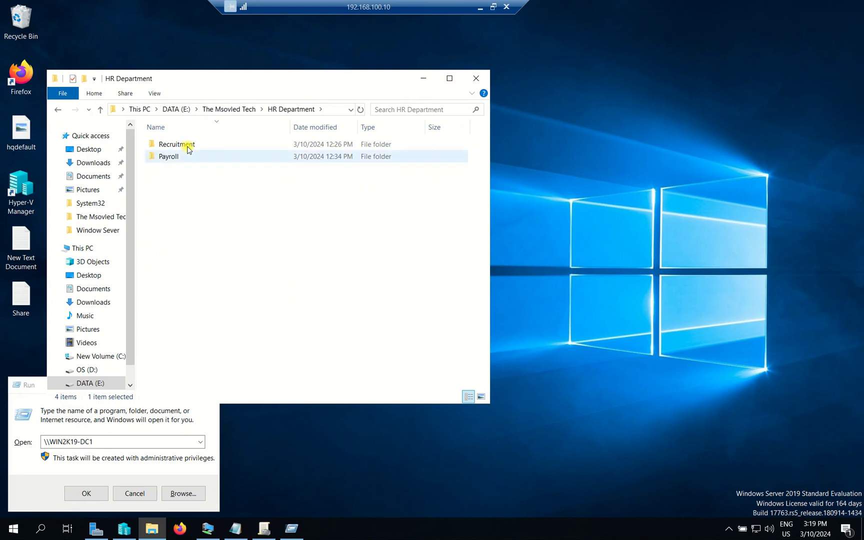
{"action": "left_click", "coordinate": [190, 146]}
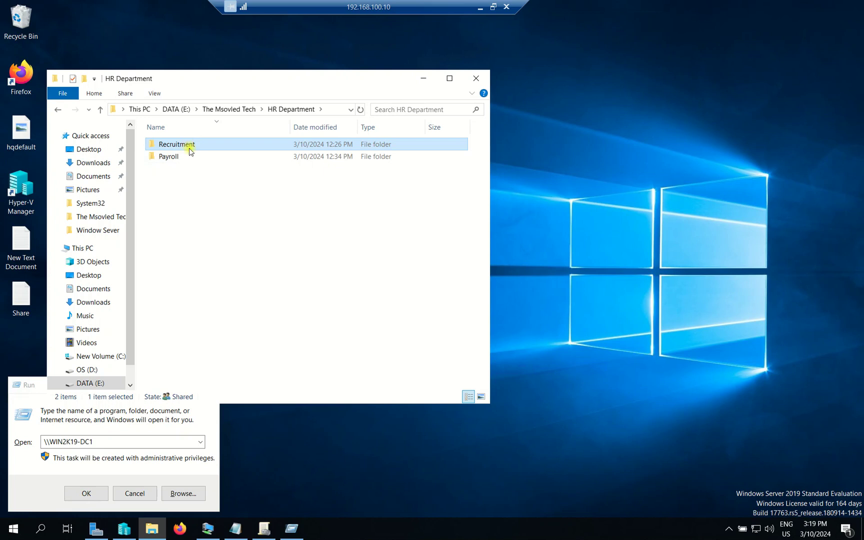
{"action": "left_click", "coordinate": [195, 189]}
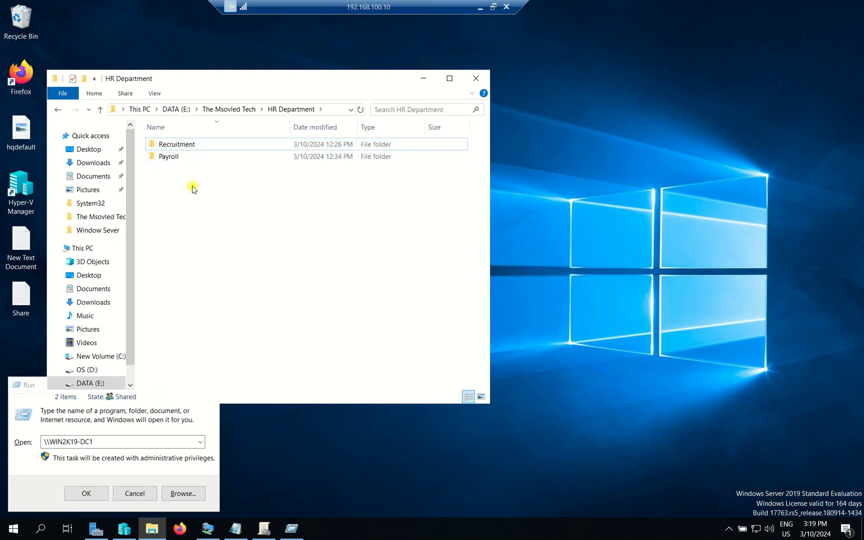
{"action": "left_click", "coordinate": [190, 157]}
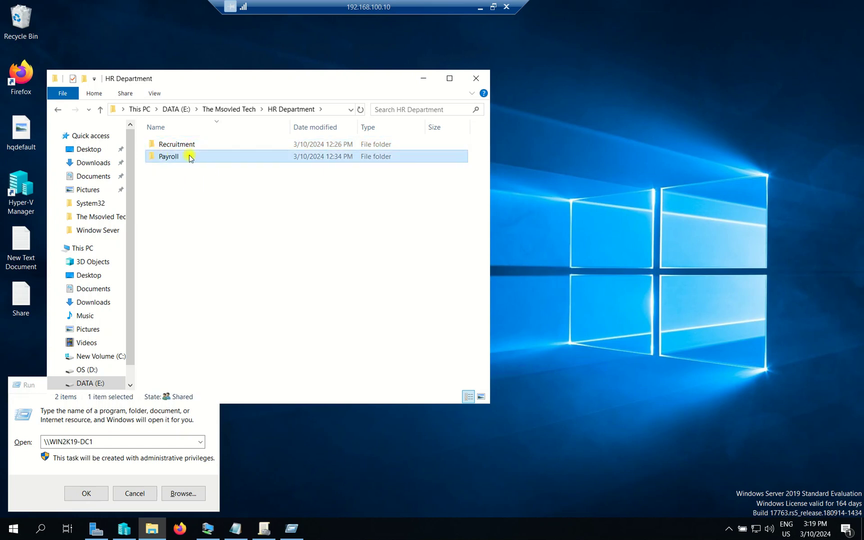
{"action": "left_click", "coordinate": [476, 78]}
{"action": "left_click", "coordinate": [210, 385]}
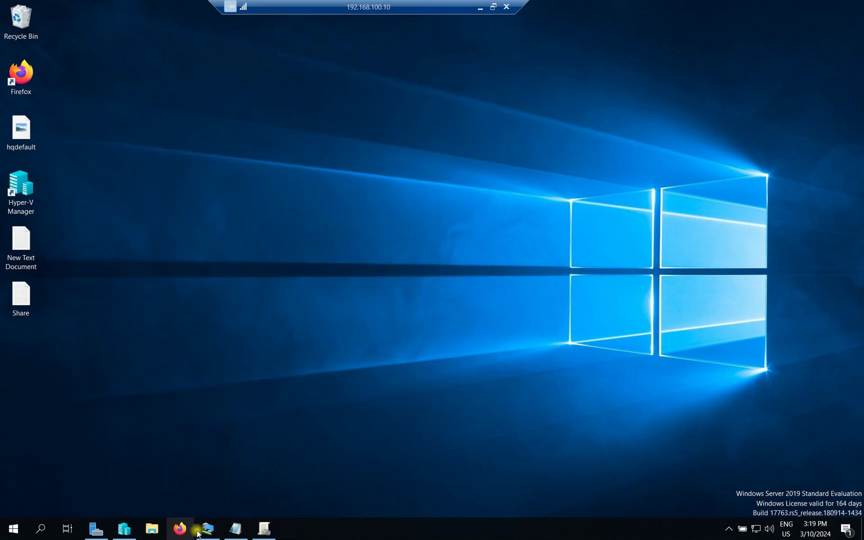
- Switch user on the Win10 client via the Shut Down Windows dialog
{"action": "left_click", "coordinate": [220, 528]}
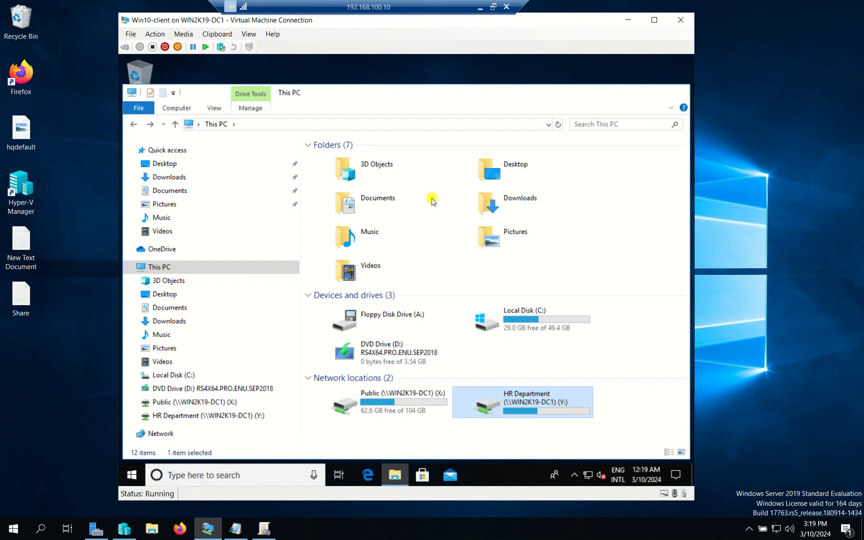
{"action": "key", "text": "alt+F4"}
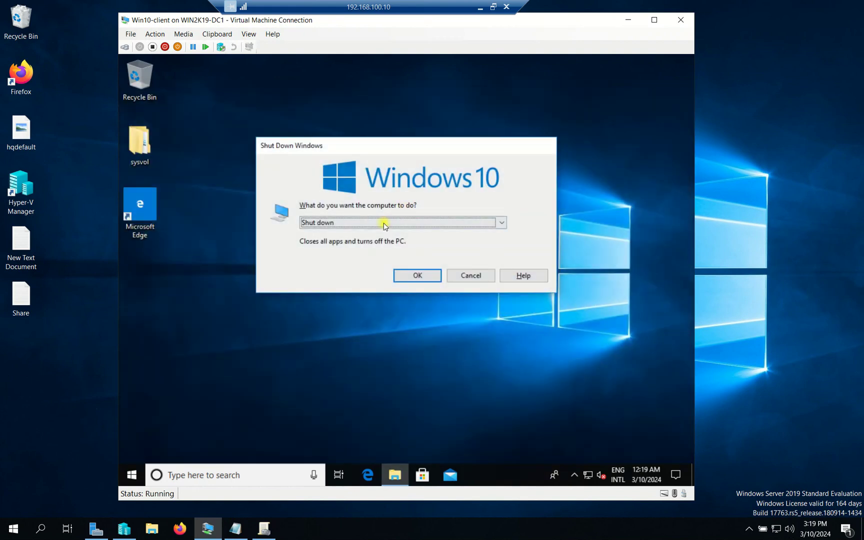
{"action": "left_click", "coordinate": [383, 222]}
{"action": "left_click", "coordinate": [383, 232]}
{"action": "left_click", "coordinate": [419, 274]}
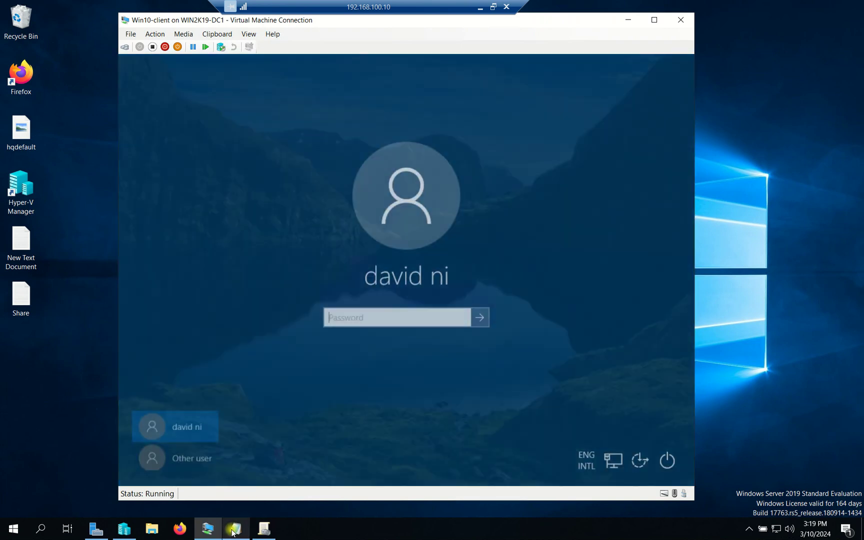
- Look up the Recruitment member in the Share notes and sign in to the client as that user
{"action": "left_click", "coordinate": [236, 529]}
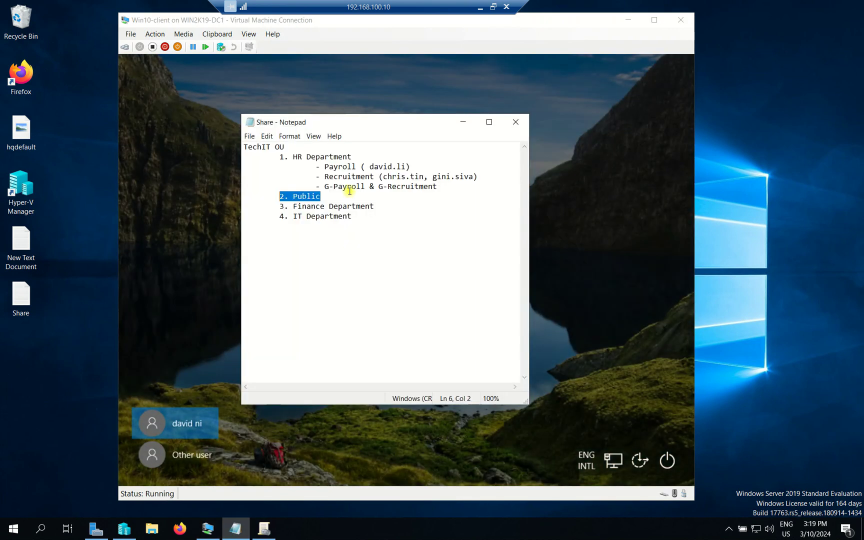
{"action": "left_click", "coordinate": [371, 176]}
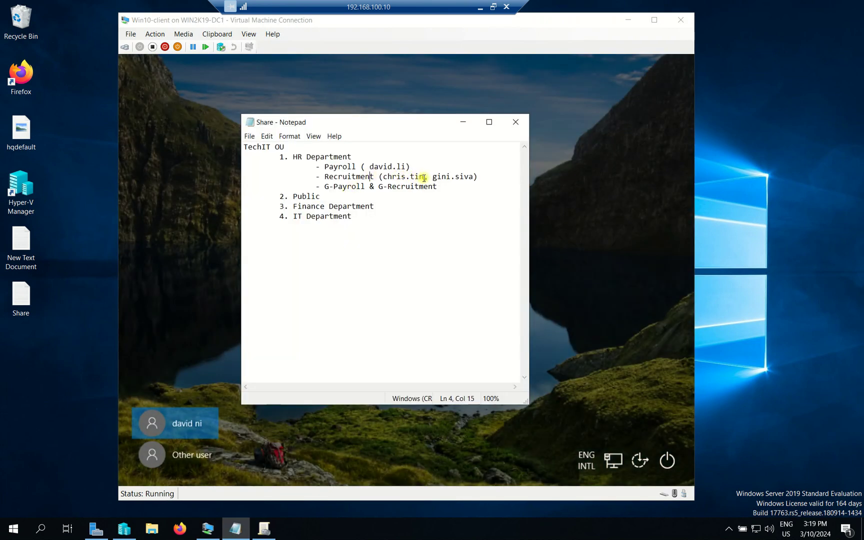
{"action": "left_click_drag", "start_coordinate": [424, 178], "coordinate": [393, 177]}
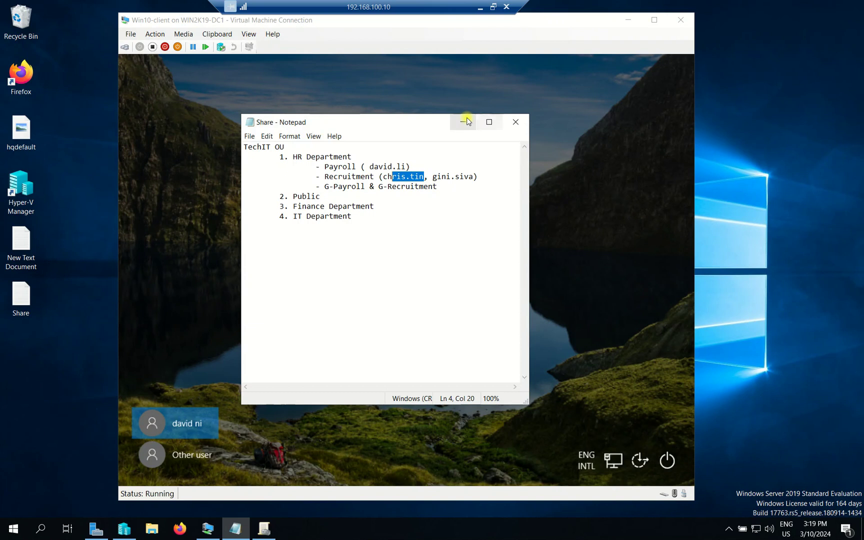
{"action": "left_click", "coordinate": [463, 122]}
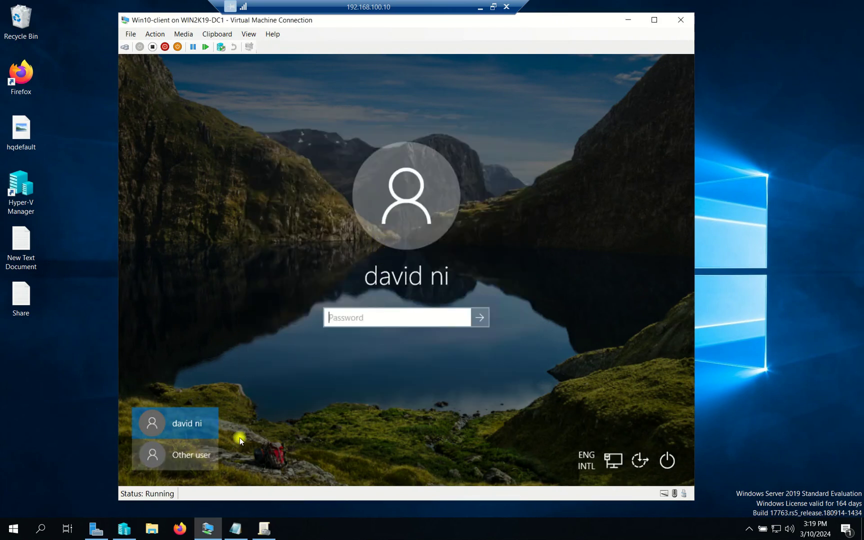
{"action": "left_click", "coordinate": [192, 455]}
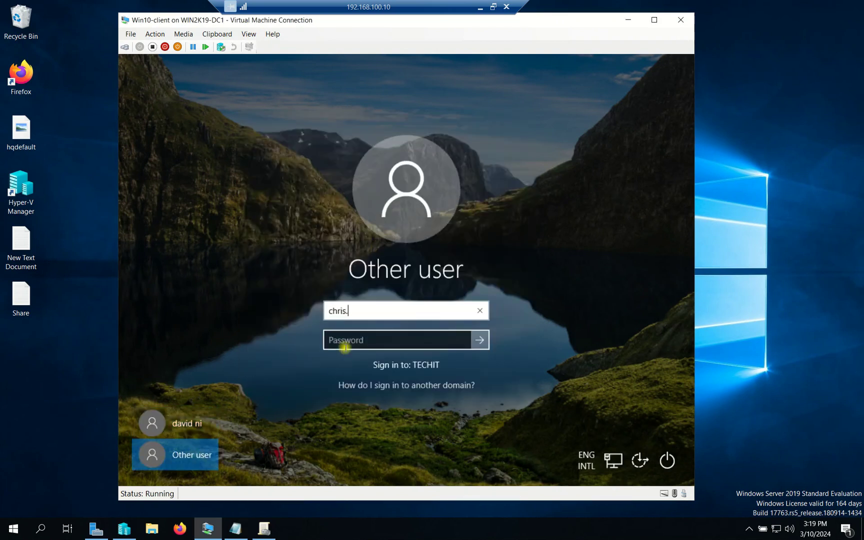
{"action": "left_click", "coordinate": [345, 347]}
{"action": "type", "text": "••"}
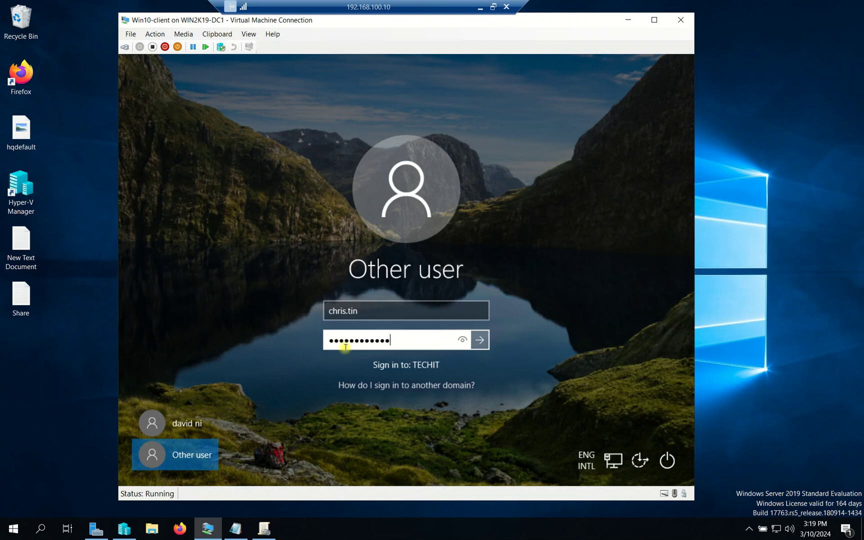
{"action": "key", "text": "Return"}
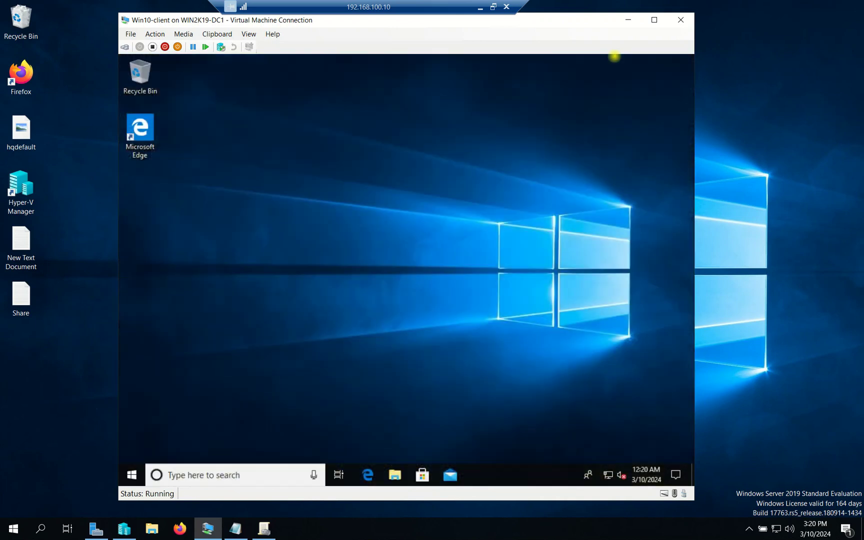
- As the Recruitment user, try the Public (X:) and HR Department (Y:) drives, then close Explorer and hide the VM
{"action": "left_click", "coordinate": [396, 477]}
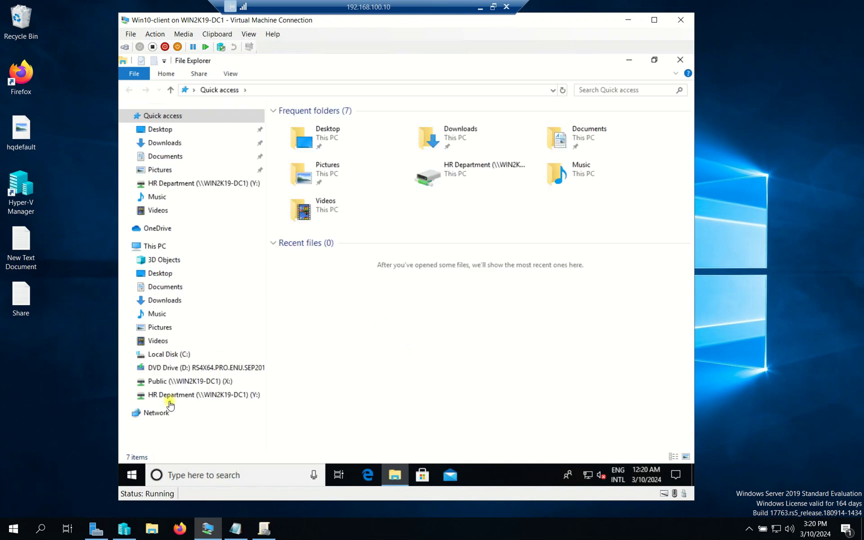
{"action": "left_click", "coordinate": [191, 381]}
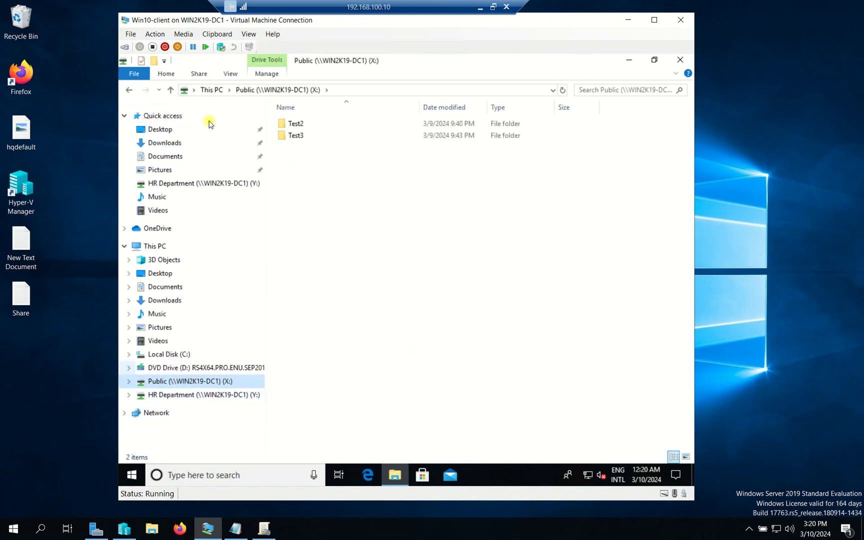
{"action": "left_click", "coordinate": [177, 395]}
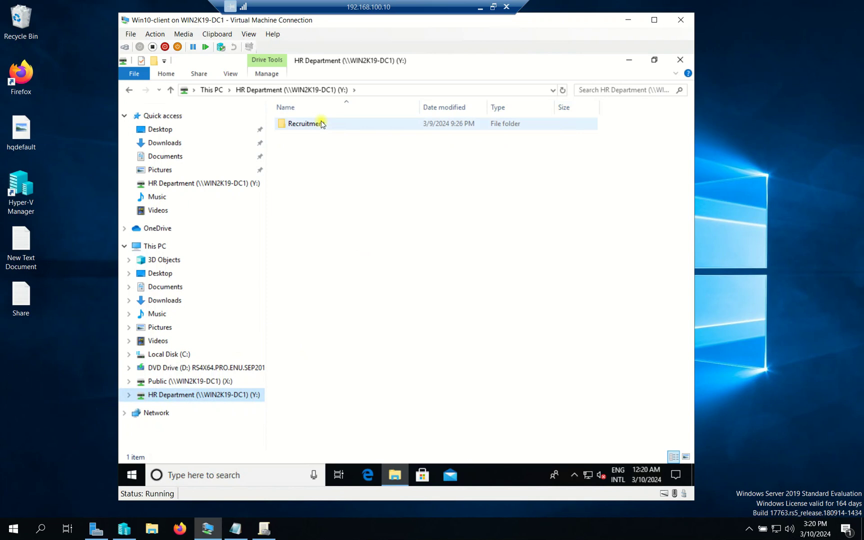
{"action": "left_click", "coordinate": [129, 90]}
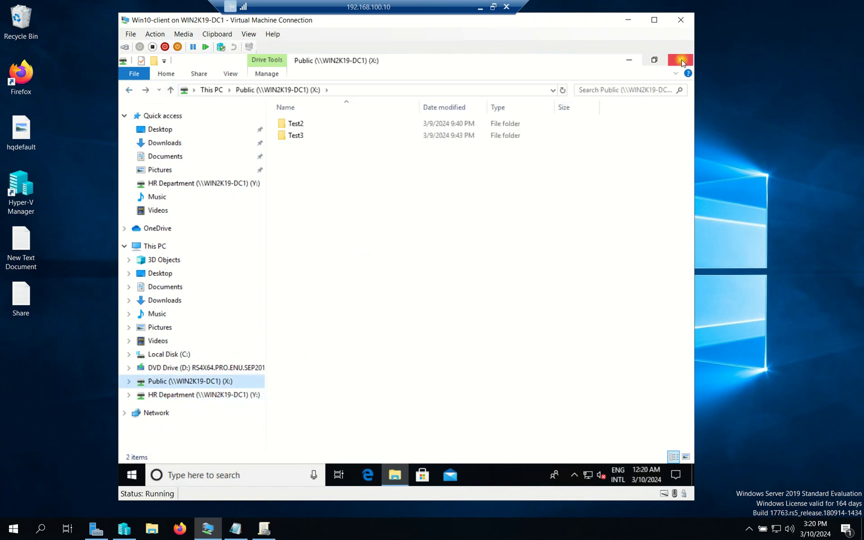
{"action": "left_click", "coordinate": [681, 60]}
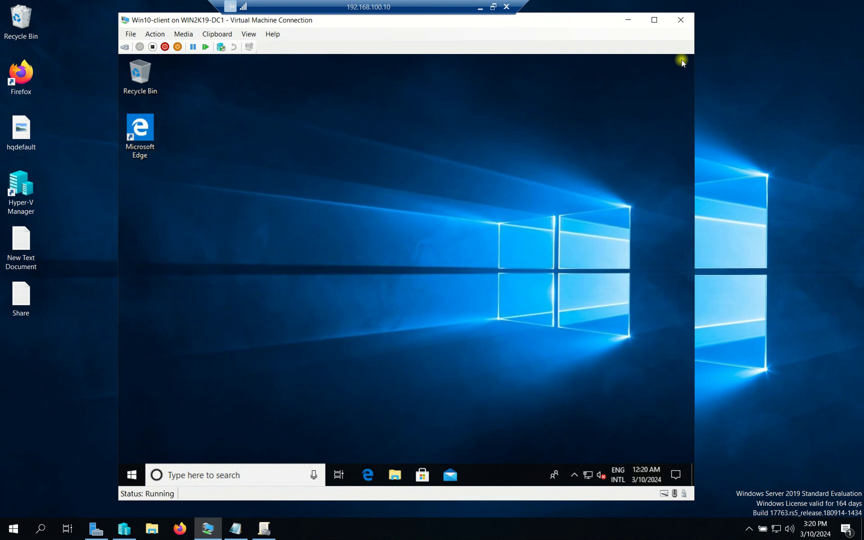
{"action": "left_click", "coordinate": [628, 20]}
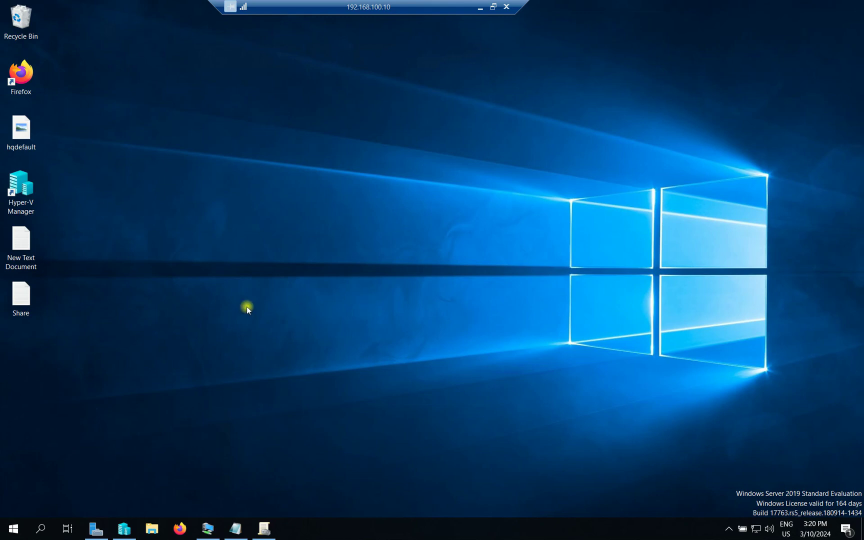
- Edit GPO-HR and navigate to User Configuration > Preferences > Windows Settings > Drive Maps
{"action": "left_click", "coordinate": [264, 528]}
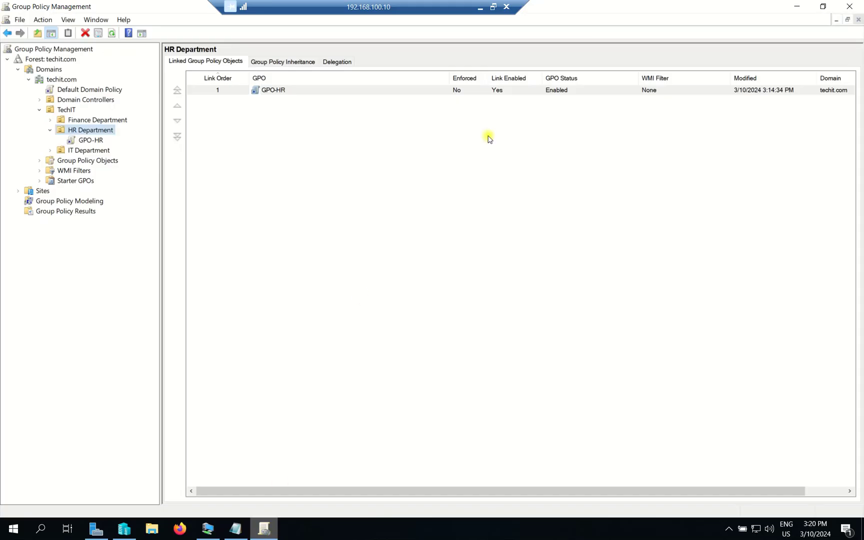
{"action": "left_click", "coordinate": [88, 139]}
{"action": "right_click", "coordinate": [94, 139]}
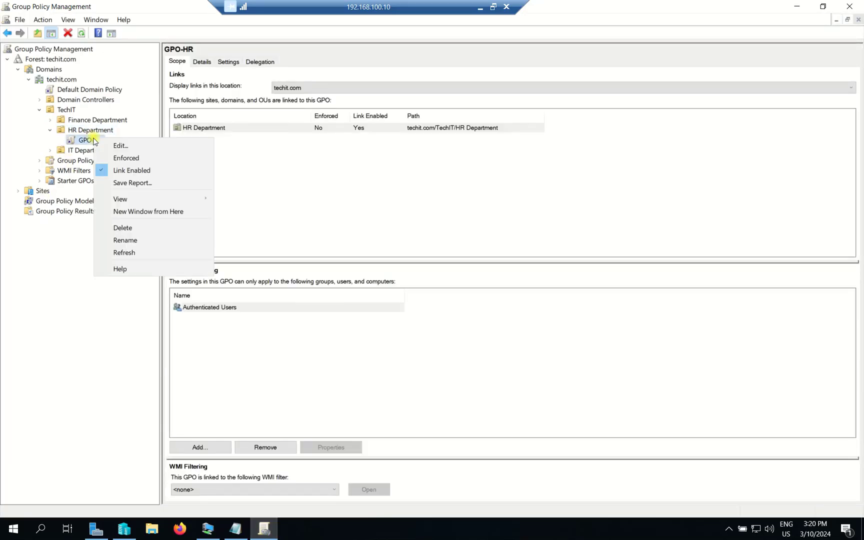
{"action": "left_click", "coordinate": [135, 145]}
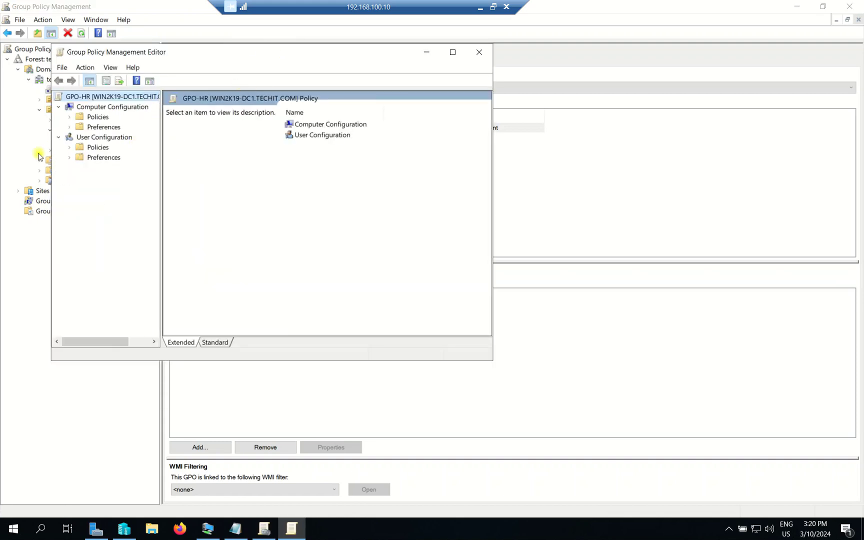
{"action": "double_click", "coordinate": [92, 158]}
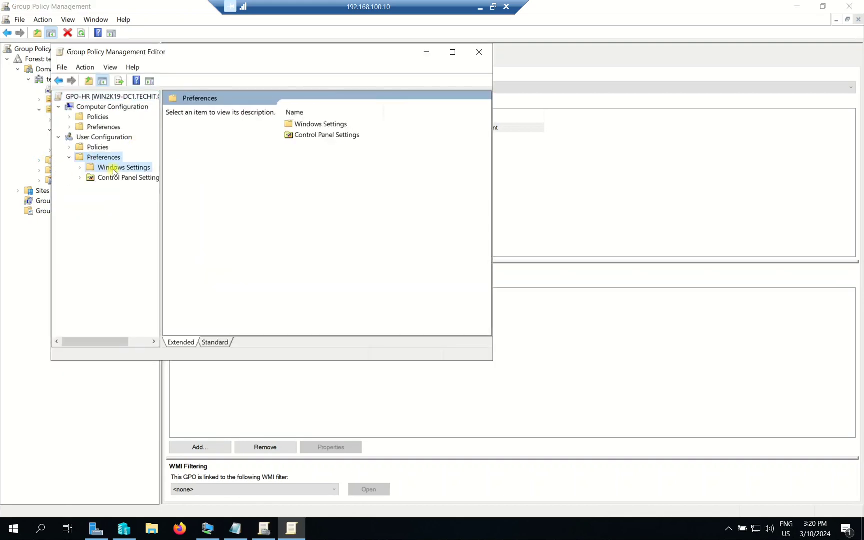
{"action": "double_click", "coordinate": [114, 170]}
{"action": "right_click", "coordinate": [132, 188]}
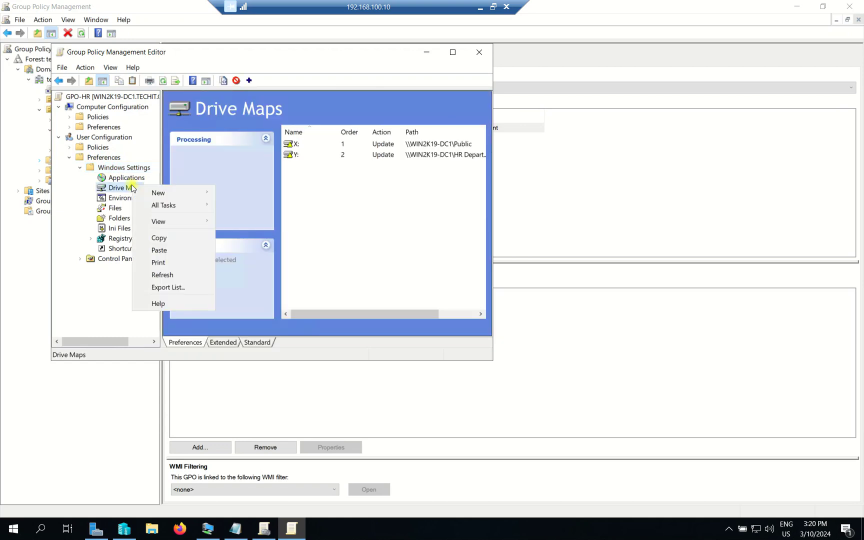
{"action": "left_click", "coordinate": [420, 161]}
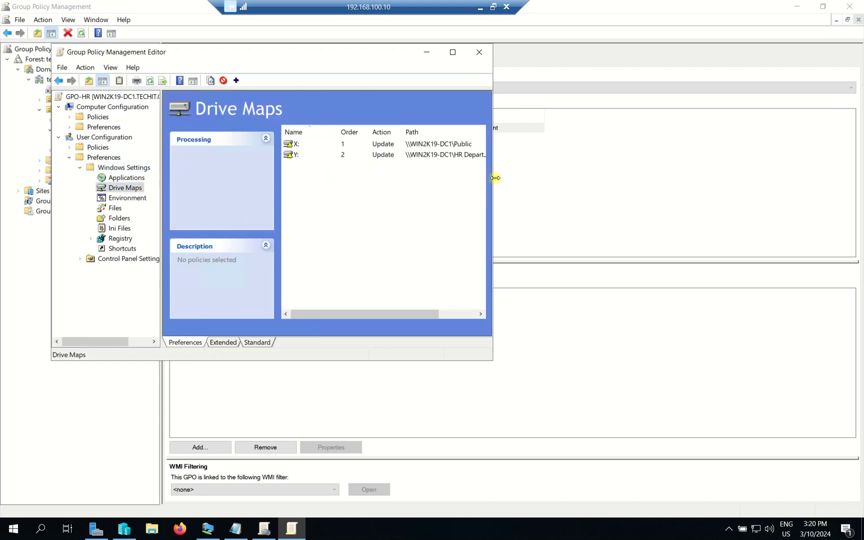
{"action": "left_click_drag", "start_coordinate": [639, 180], "coordinate": [695, 181]}
- On the Y: drive map's Common tab, enable logged-on user's security context and item-level targeting
{"action": "left_click", "coordinate": [385, 154]}
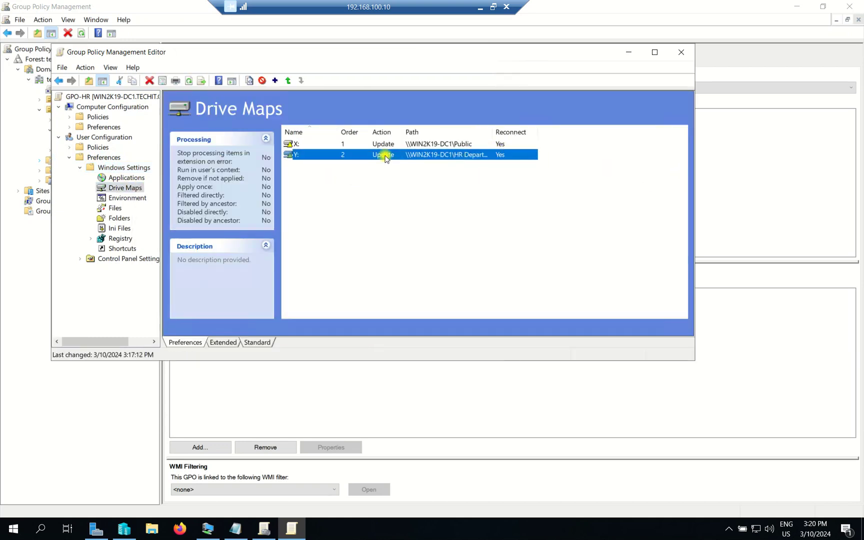
{"action": "right_click", "coordinate": [425, 147]}
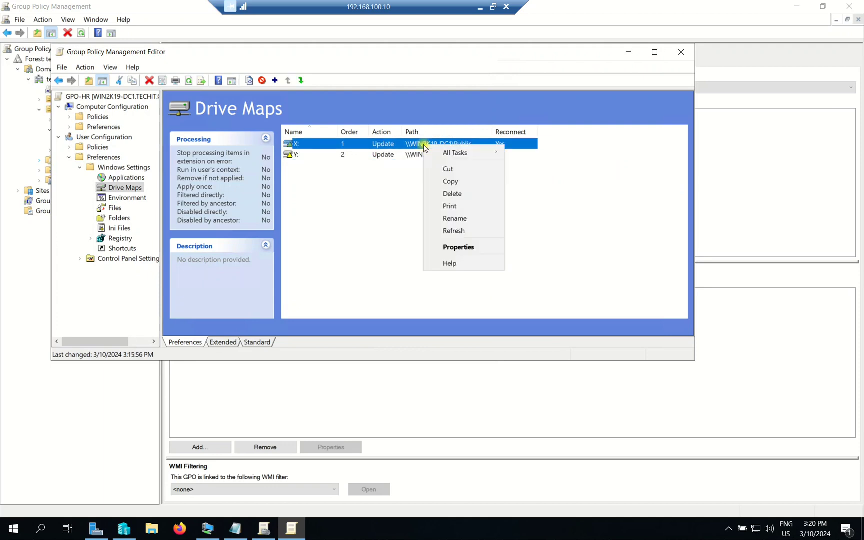
{"action": "left_click", "coordinate": [464, 247]}
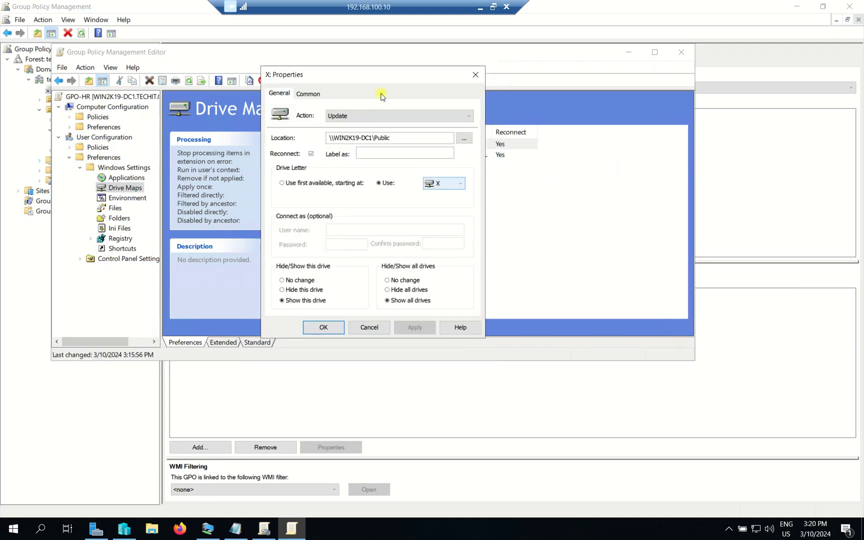
{"action": "left_click", "coordinate": [473, 74]}
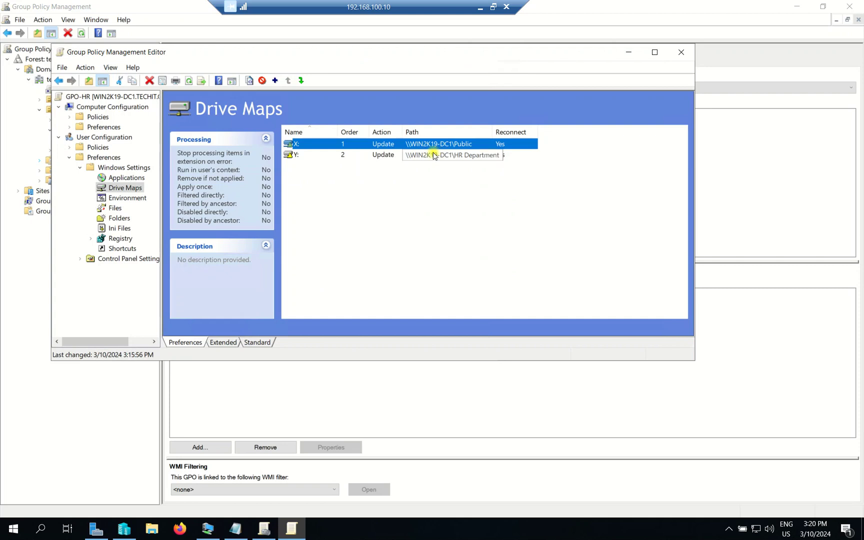
{"action": "right_click", "coordinate": [432, 155]}
{"action": "left_click", "coordinate": [467, 255]}
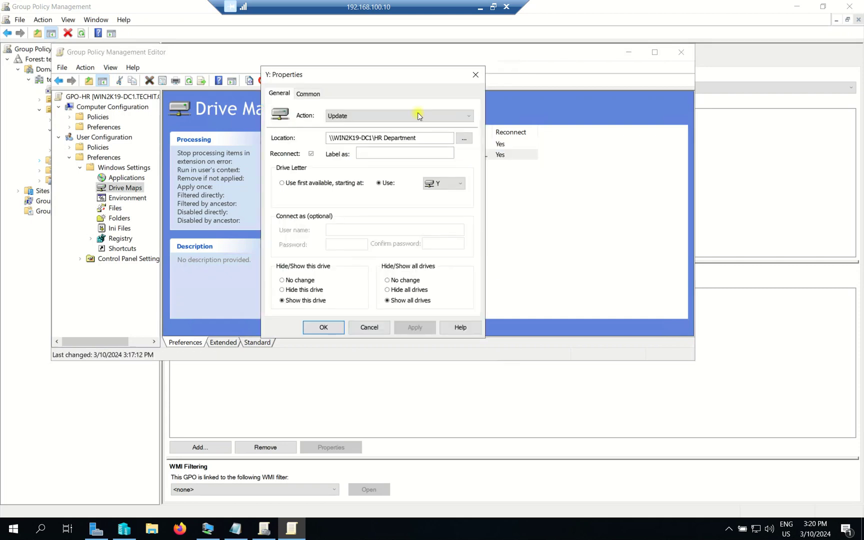
{"action": "left_click_drag", "start_coordinate": [388, 70], "coordinate": [448, 70]}
{"action": "left_click", "coordinate": [365, 93]}
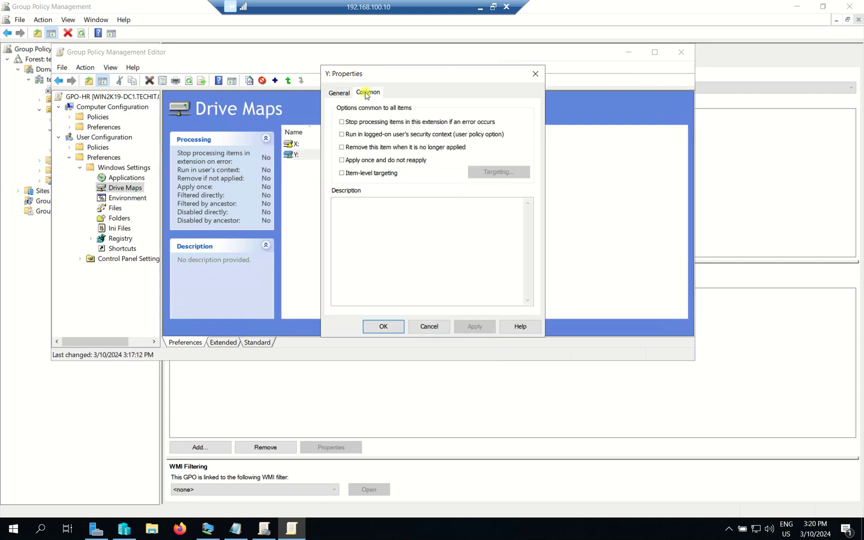
{"action": "left_click", "coordinate": [368, 135]}
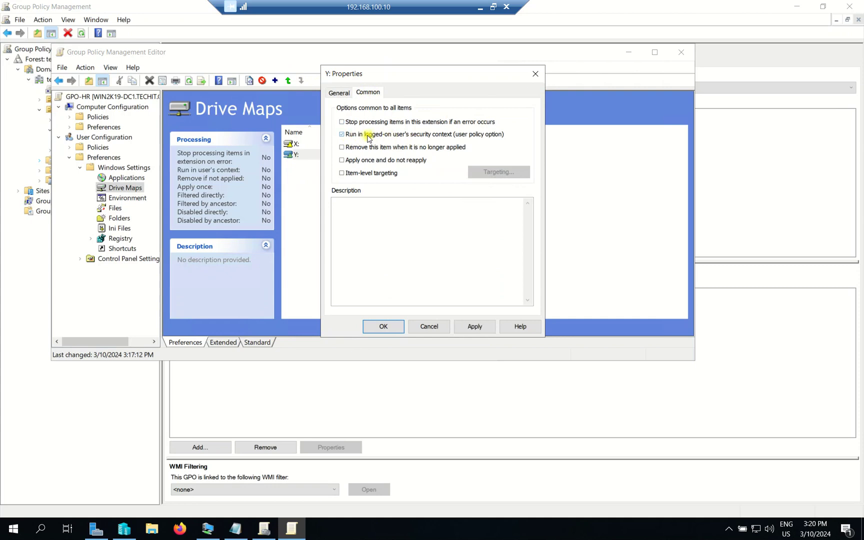
{"action": "left_click", "coordinate": [357, 174]}
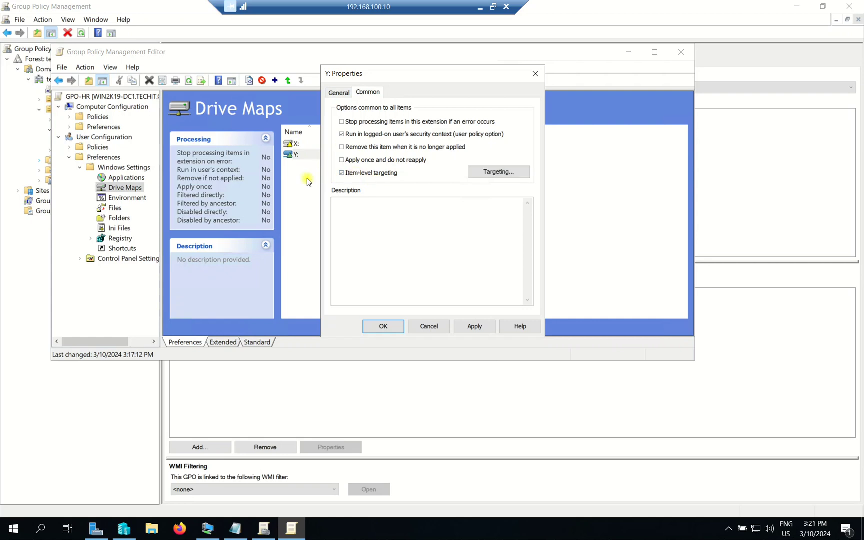
{"action": "left_click", "coordinate": [488, 173]}
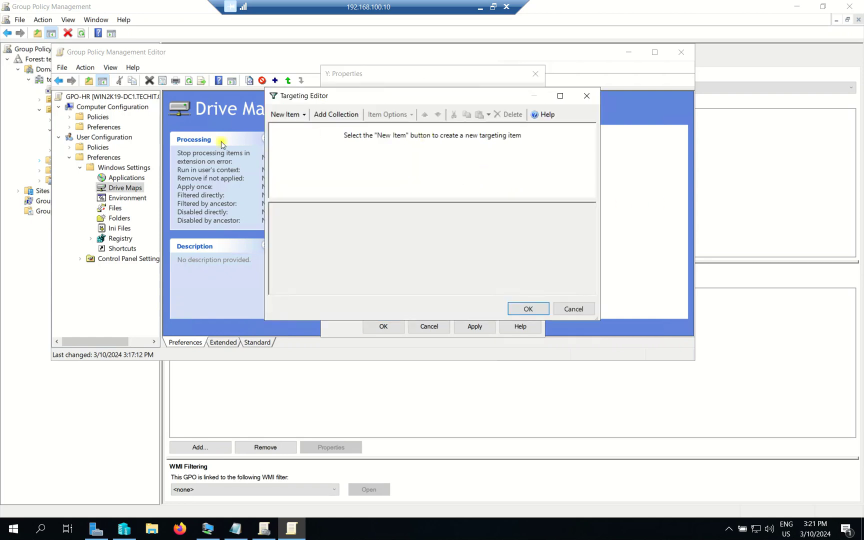
- Add a Security Group targeting item for TECHIT\g-hr to the Y: drive map and apply it
{"action": "left_click", "coordinate": [303, 115]}
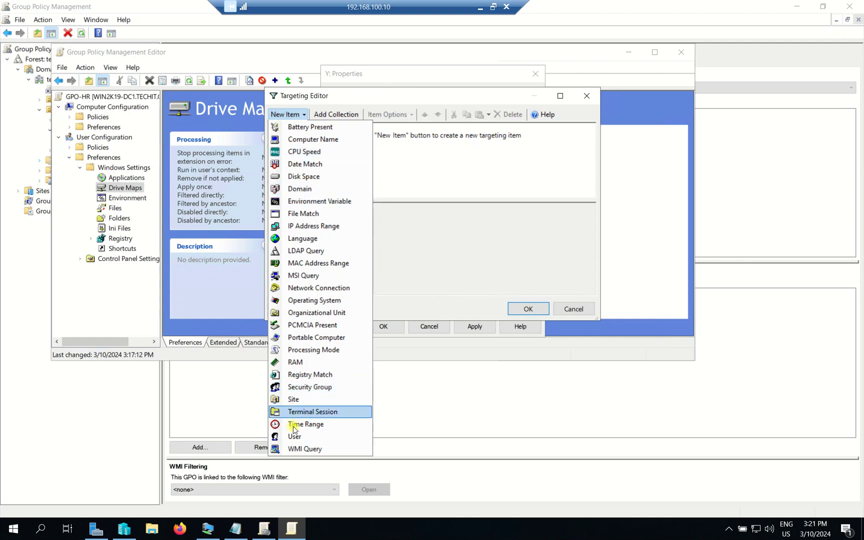
{"action": "left_click", "coordinate": [294, 388]}
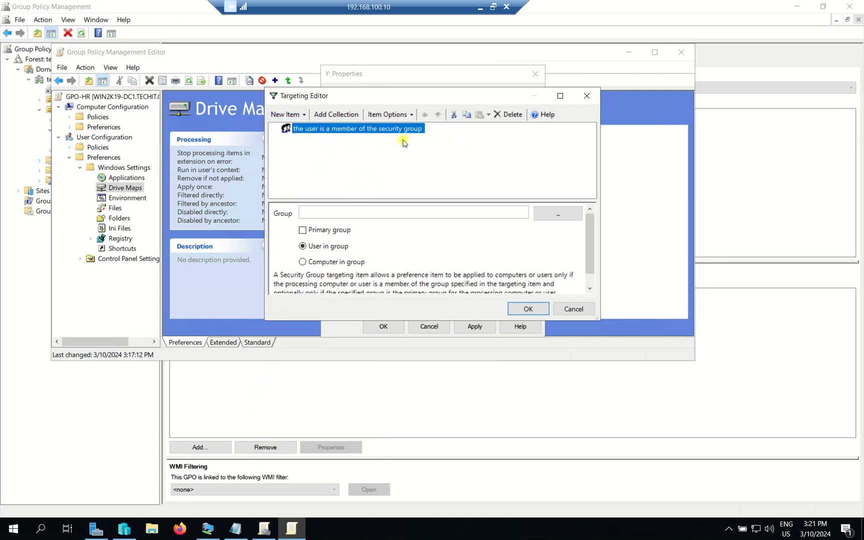
{"action": "left_click", "coordinate": [556, 218]}
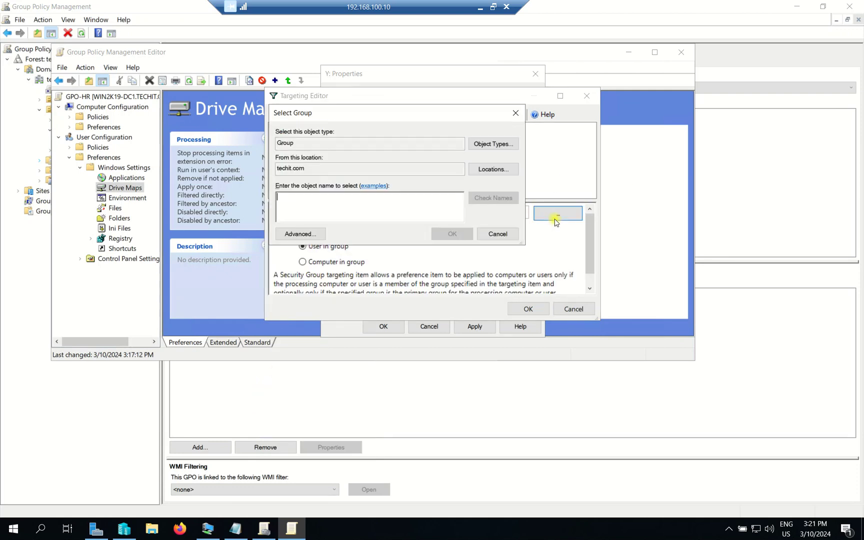
{"action": "type", "text": "G-HR"}
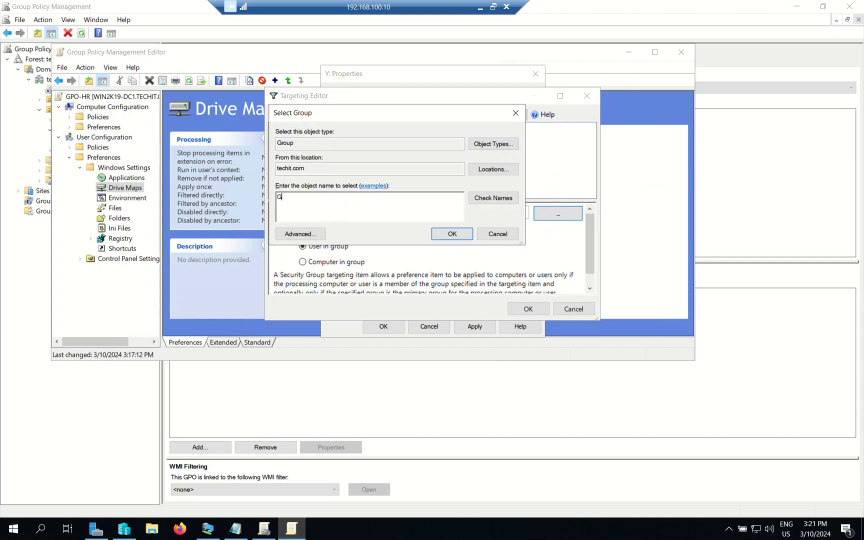
{"action": "left_click", "coordinate": [488, 198]}
{"action": "double_click", "coordinate": [335, 196]}
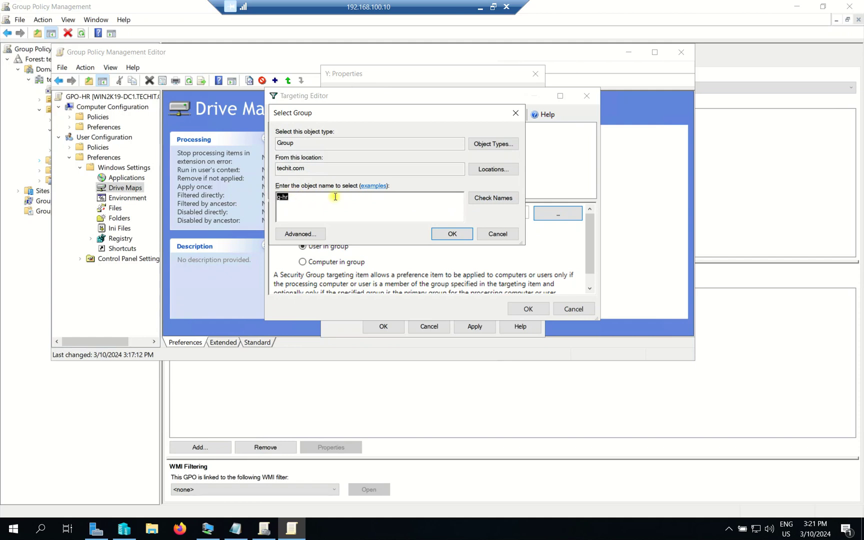
{"action": "left_click", "coordinate": [442, 237]}
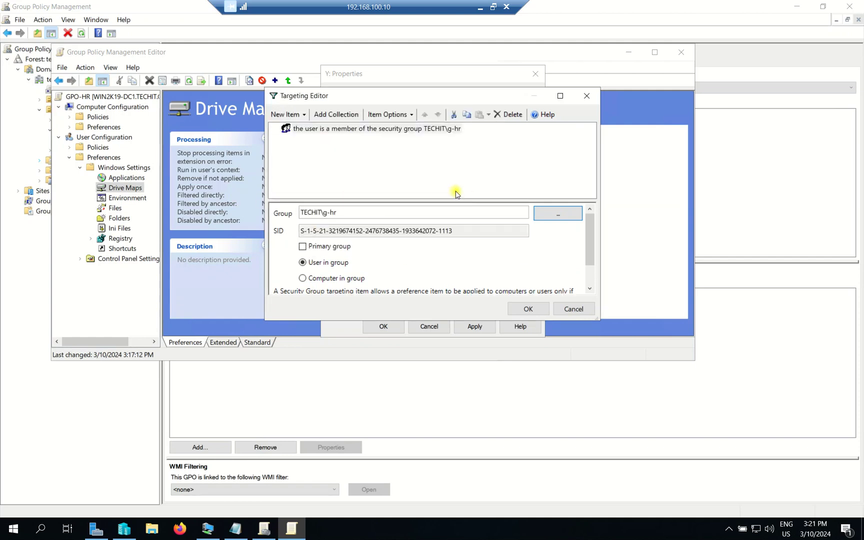
{"action": "left_click", "coordinate": [525, 310]}
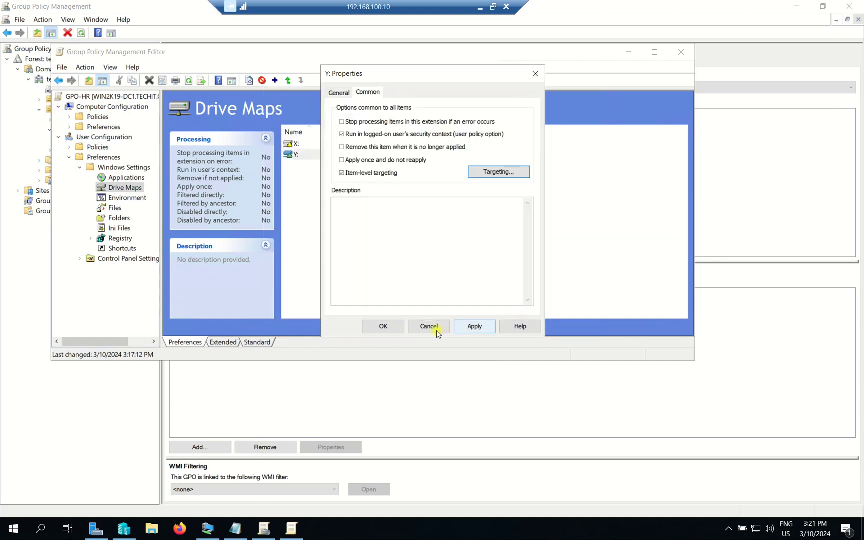
{"action": "left_click", "coordinate": [473, 326]}
- Save the Y: drive map properties, close the GPO-HR editor, and minimize Group Policy Management
{"action": "left_click", "coordinate": [384, 327]}
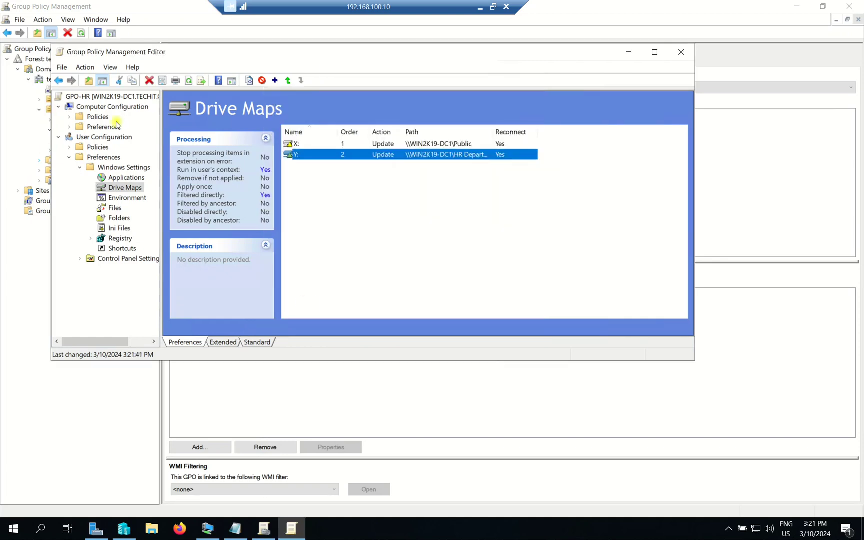
{"action": "left_click", "coordinate": [682, 52]}
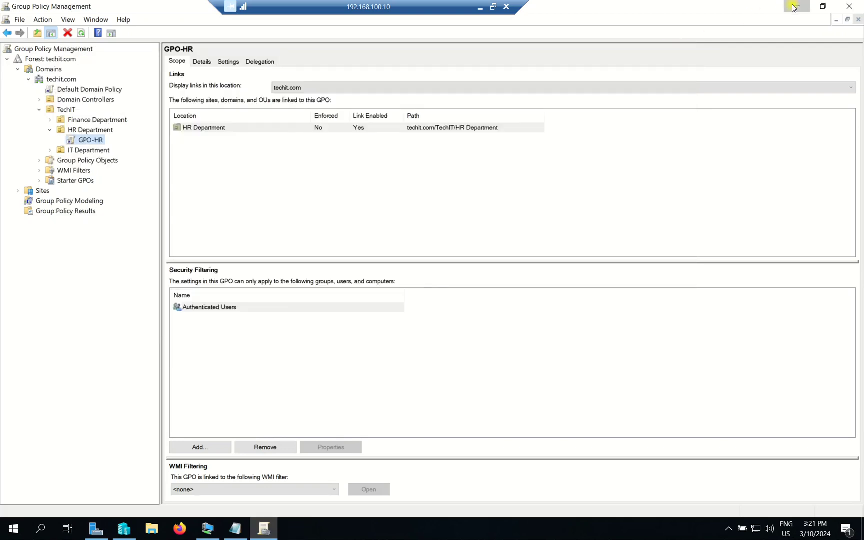
{"action": "left_click", "coordinate": [796, 6]}
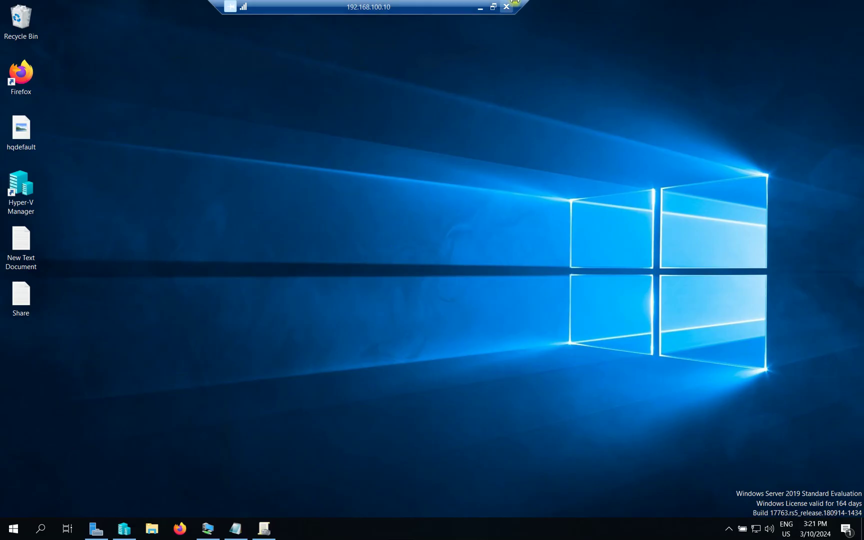